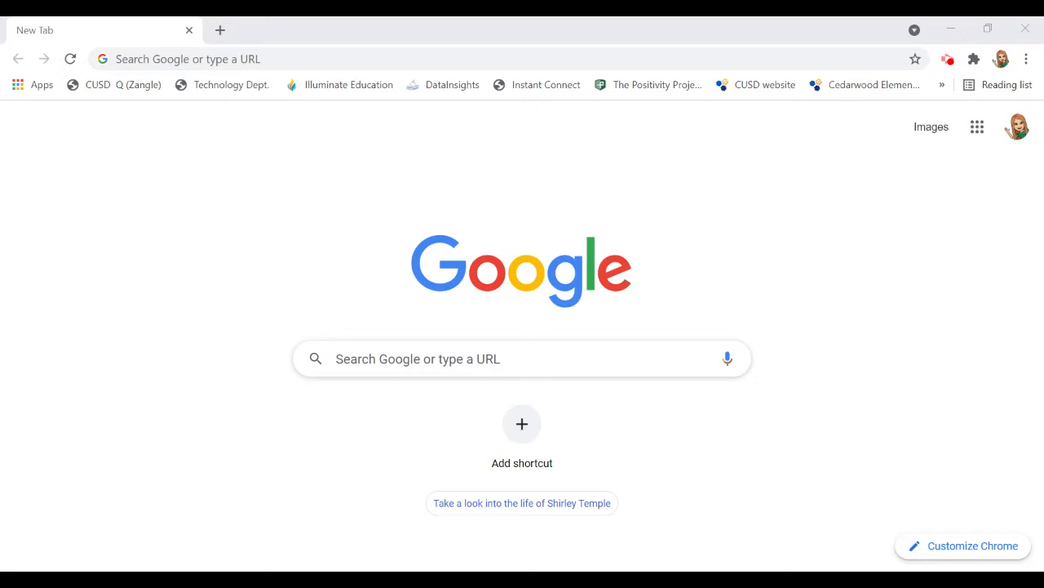
Go to cusd.illuminateed.com and sign in to the Clovis Unified staff account with the filled-in credentials.
left_click(176, 58)
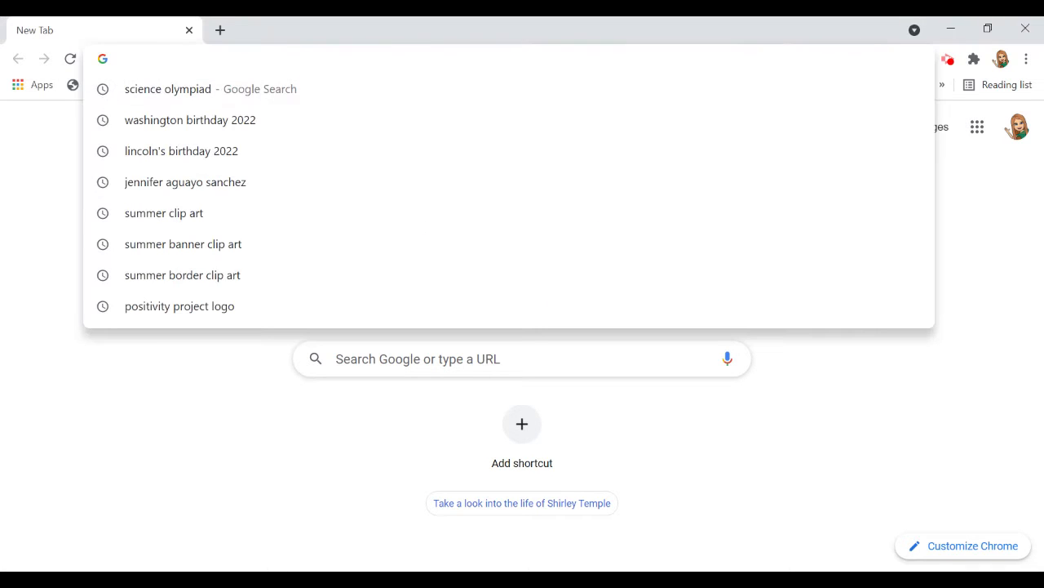
type("cusd")
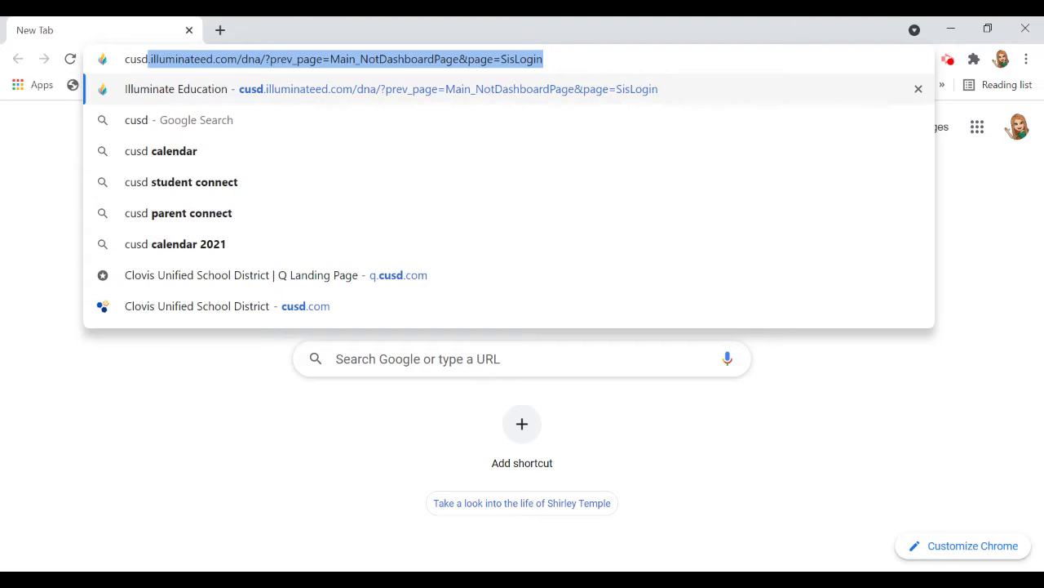
type(".illumin")
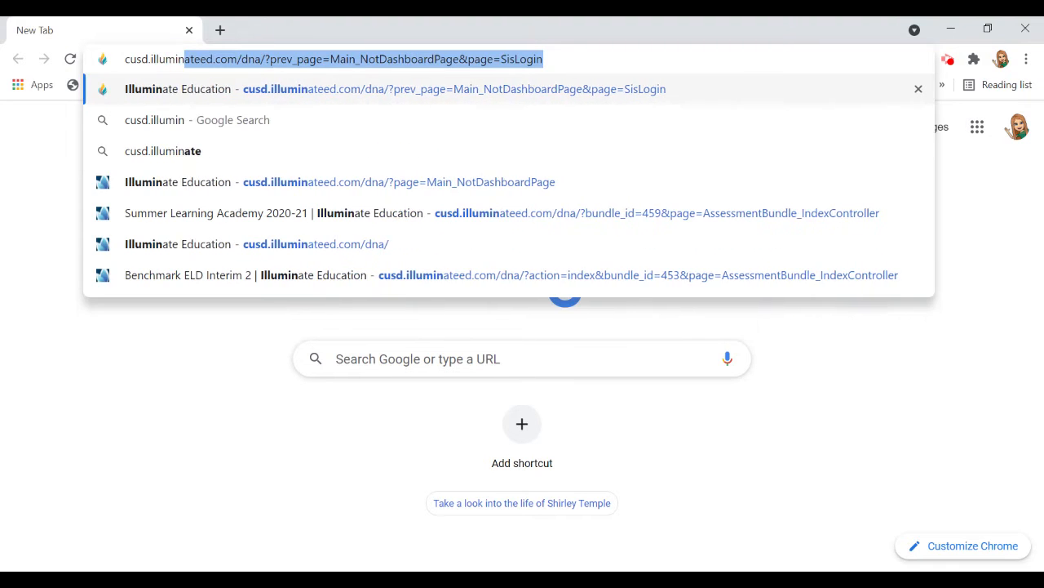
type("ateed.")
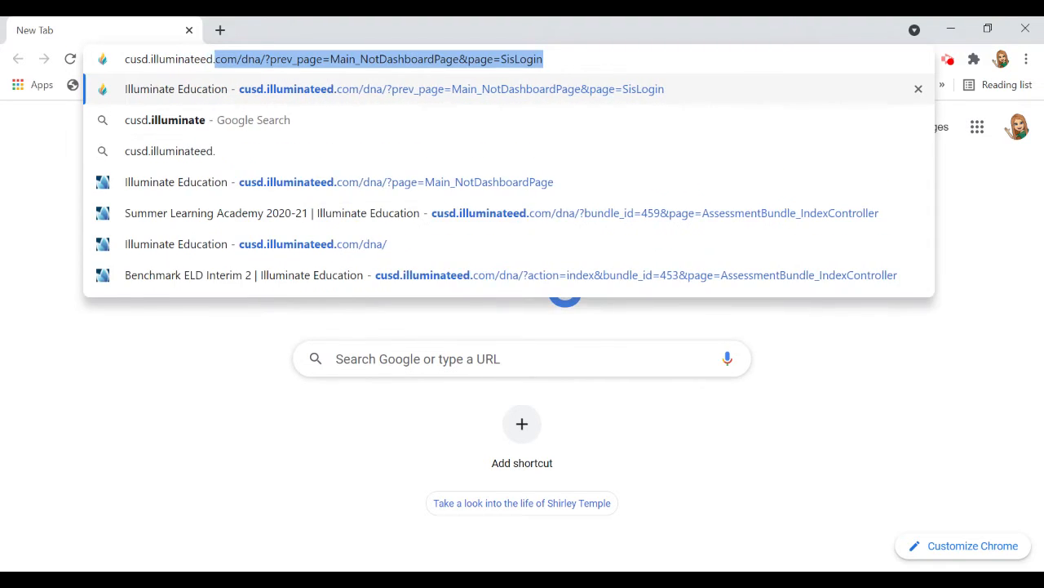
type("com")
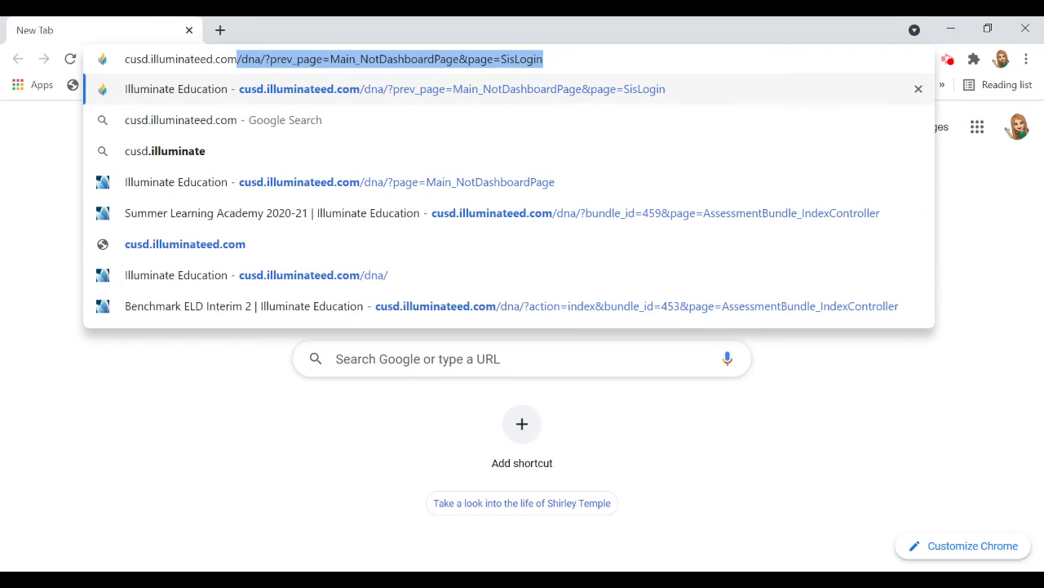
key("Return")
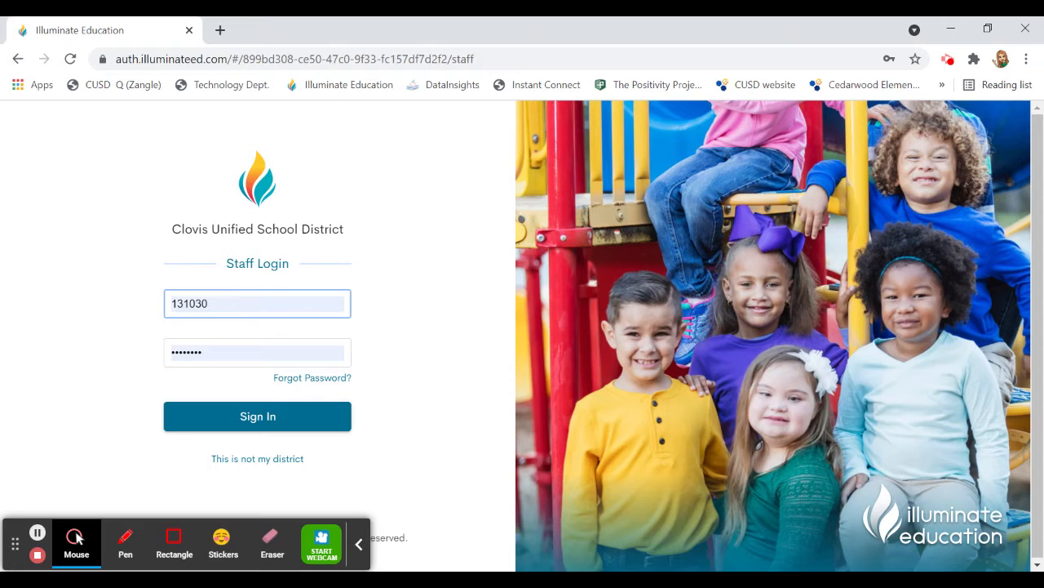
left_click(249, 419)
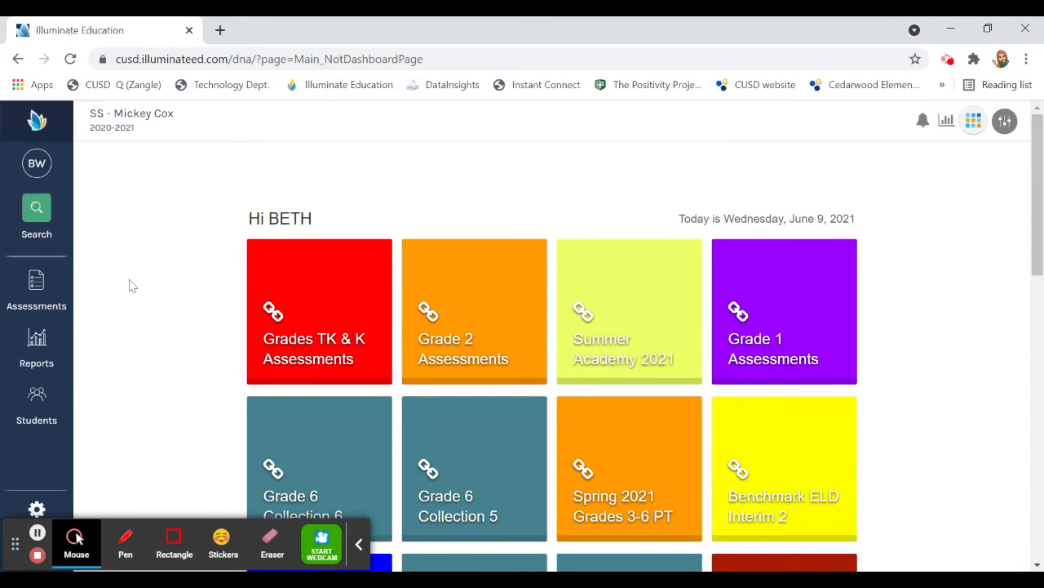
Set the student set's site to SS - Mickey Cox in the control panel and save the changes.
scroll(131, 285, "down", 2)
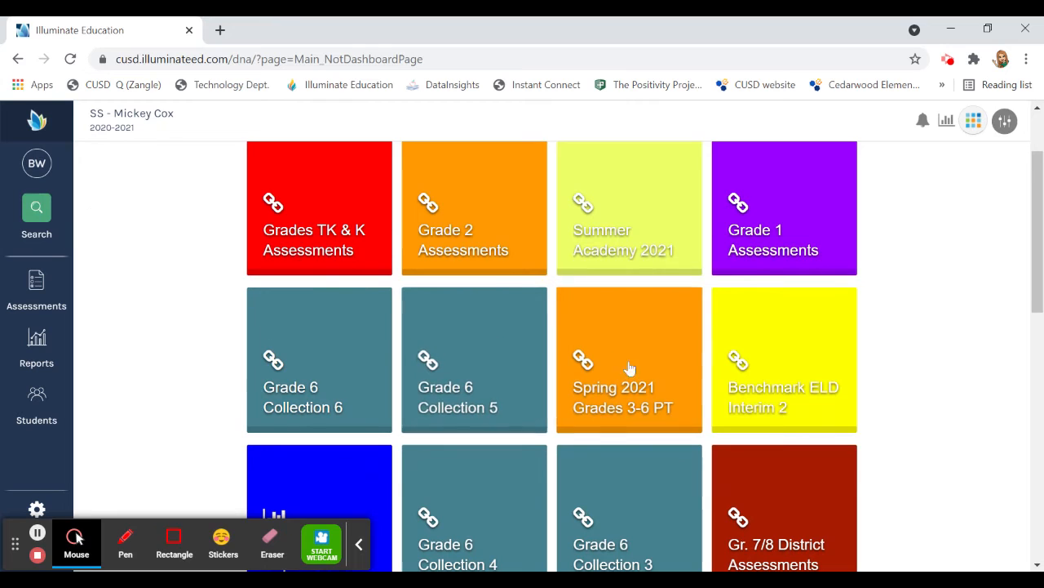
scroll(967, 420, "up", 2)
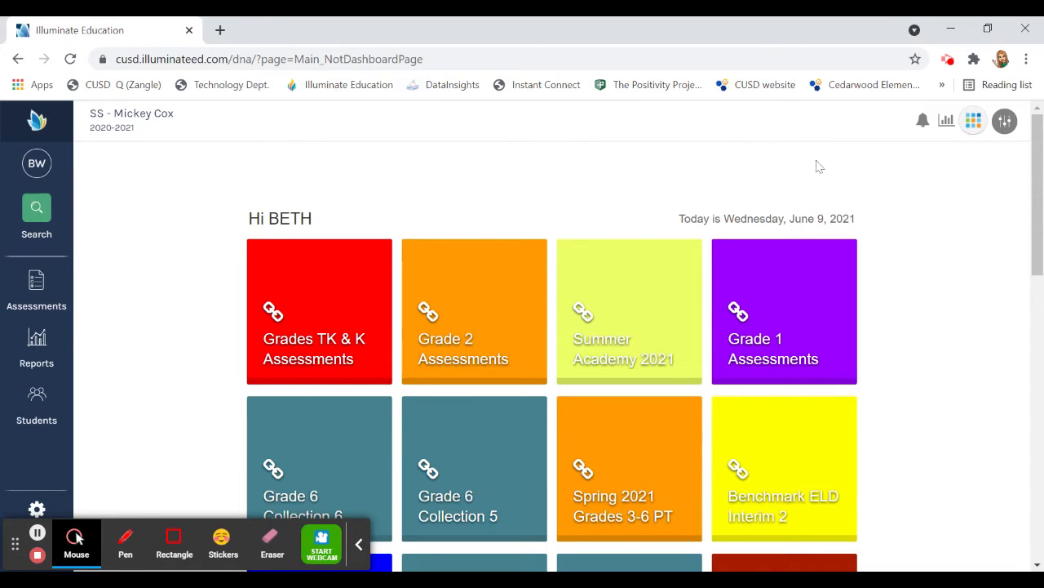
left_click(1003, 126)
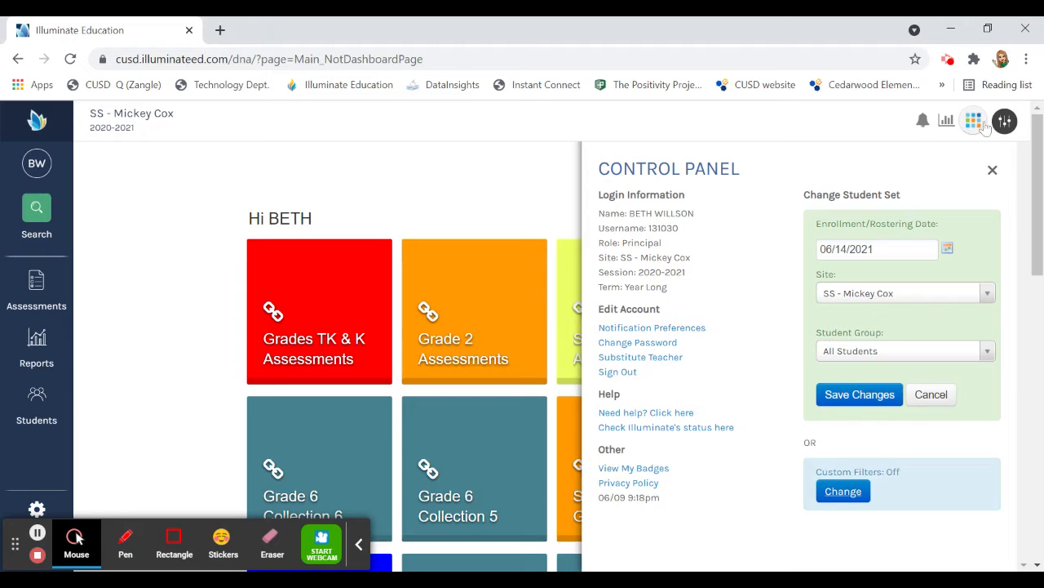
left_click(864, 300)
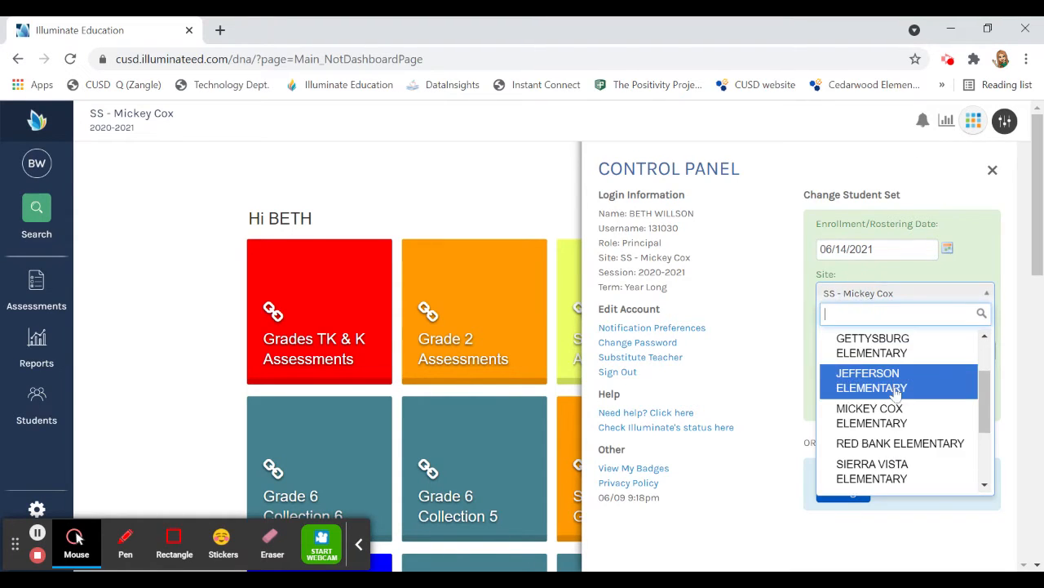
scroll(896, 394, "down", 1)
scroll(896, 394, "up", 1)
scroll(896, 394, "up", 1)
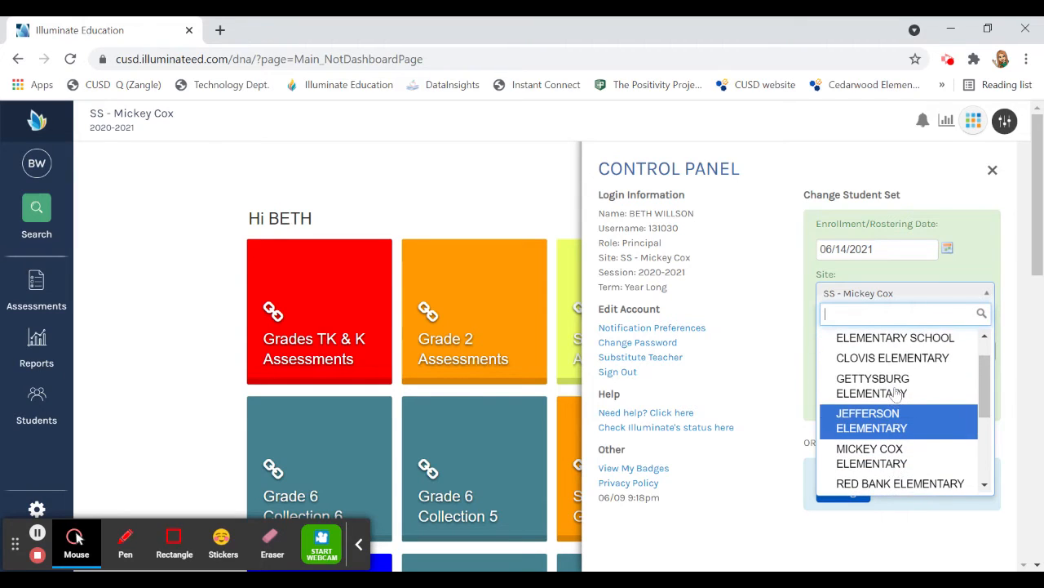
scroll(896, 394, "down", 3)
scroll(896, 394, "down", 1)
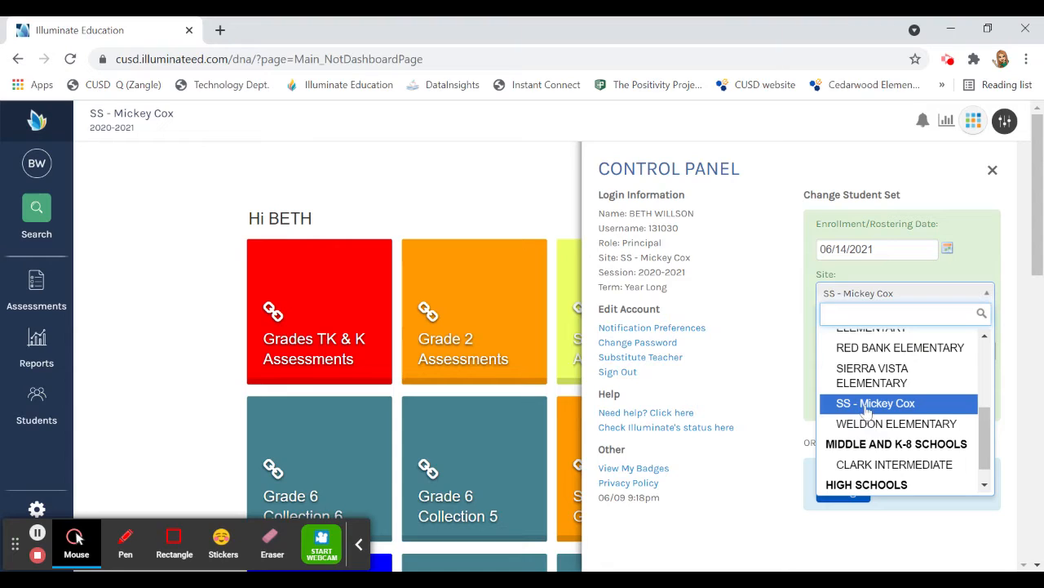
left_click(867, 408)
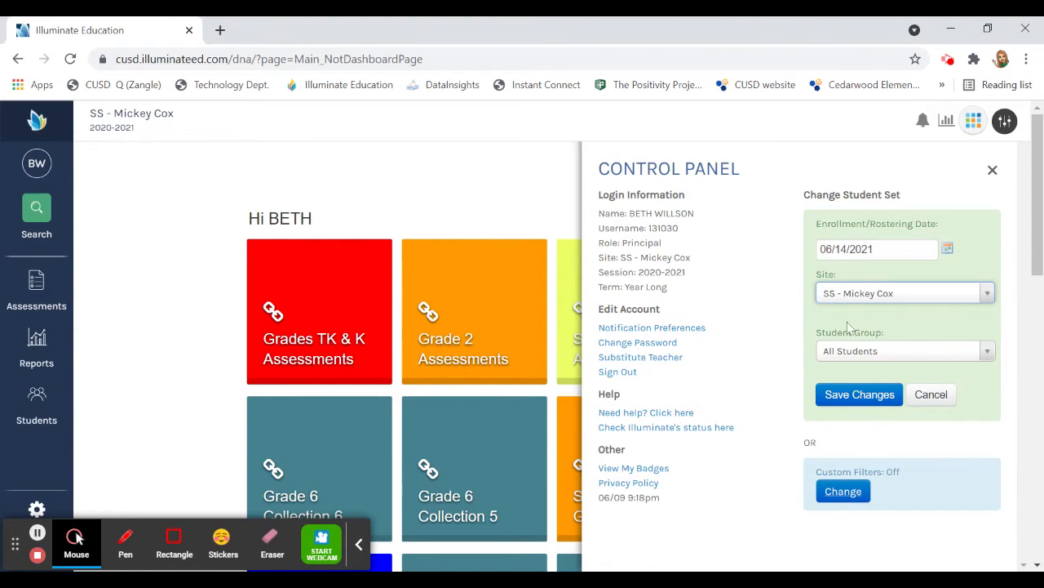
left_click(849, 395)
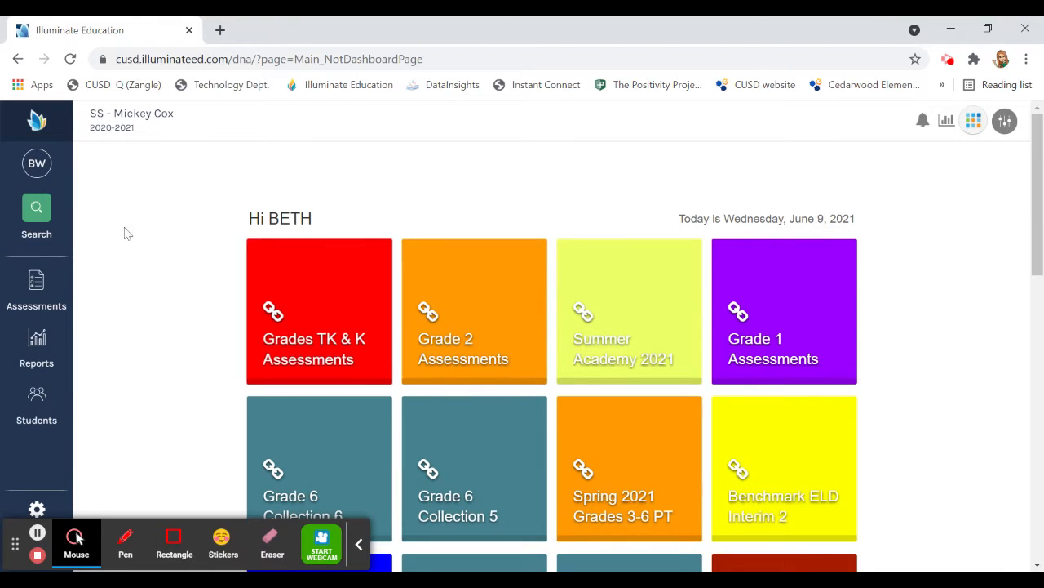
Look over the home page tiles and open the Summer Academy 2021 assessments.
scroll(765, 311, "down", 2)
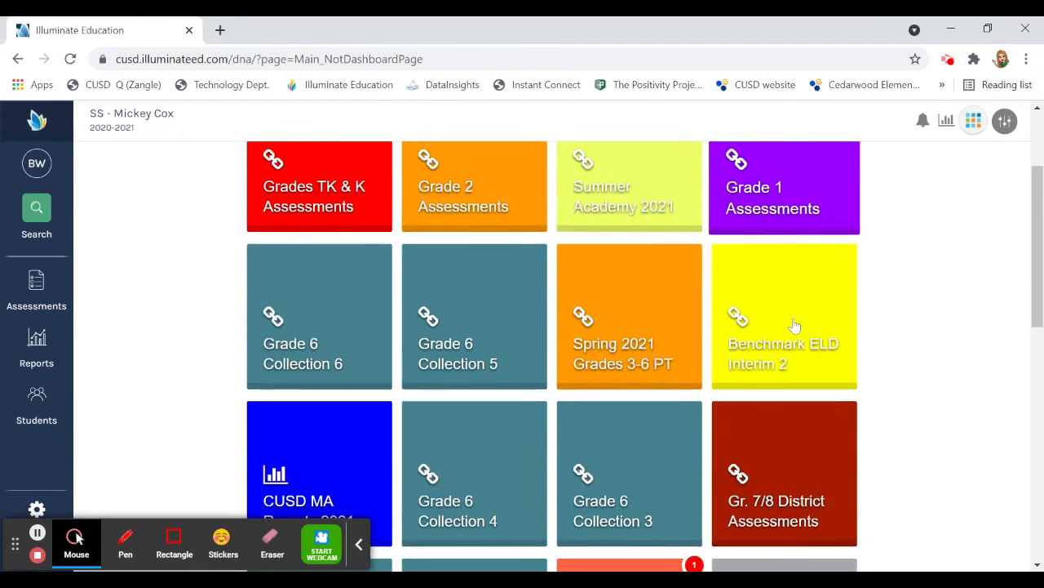
scroll(448, 390, "down", 2)
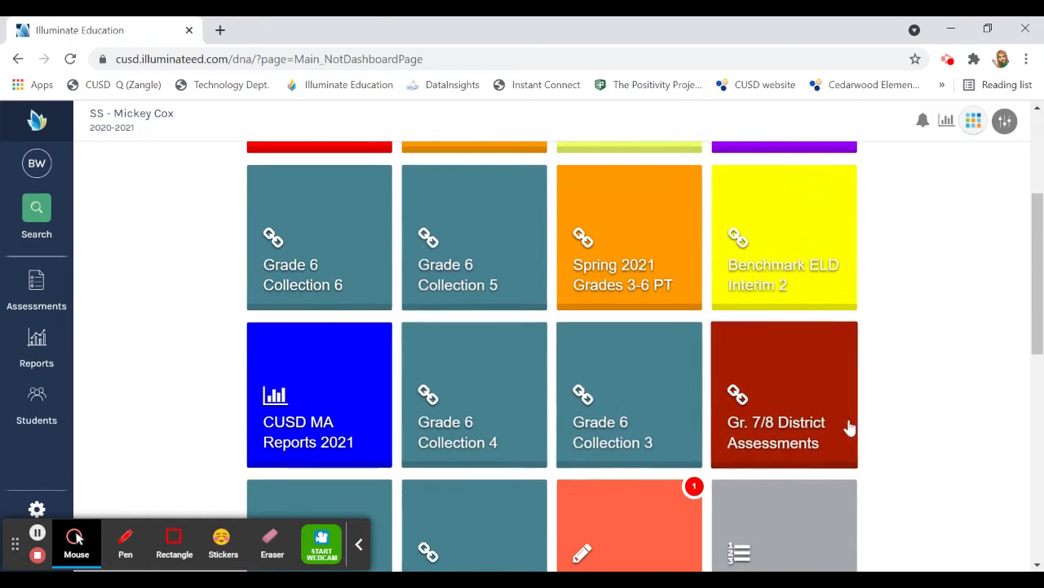
scroll(466, 449, "down", 1)
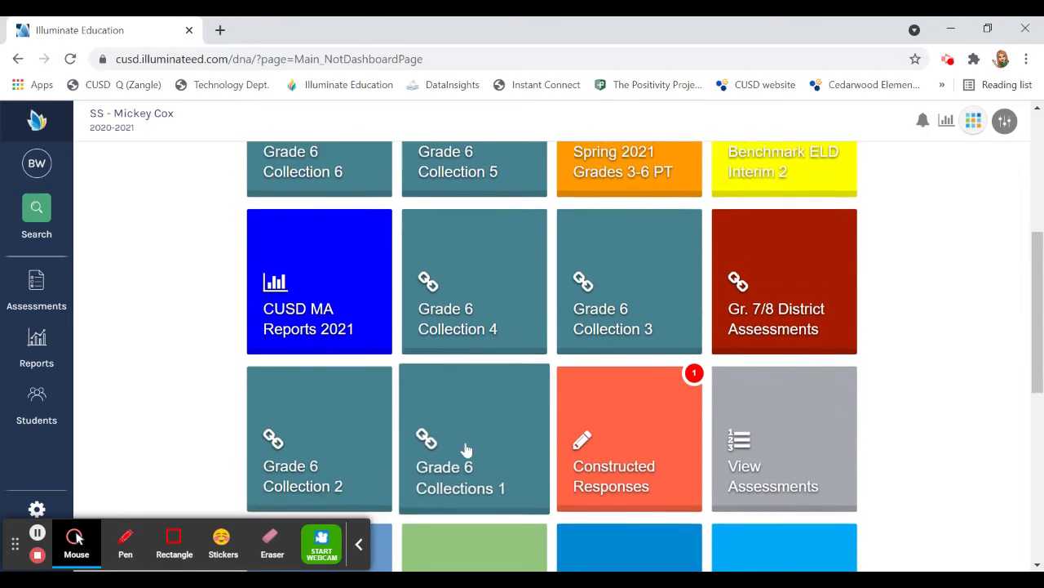
scroll(615, 458, "up", 3)
scroll(615, 458, "up", 2)
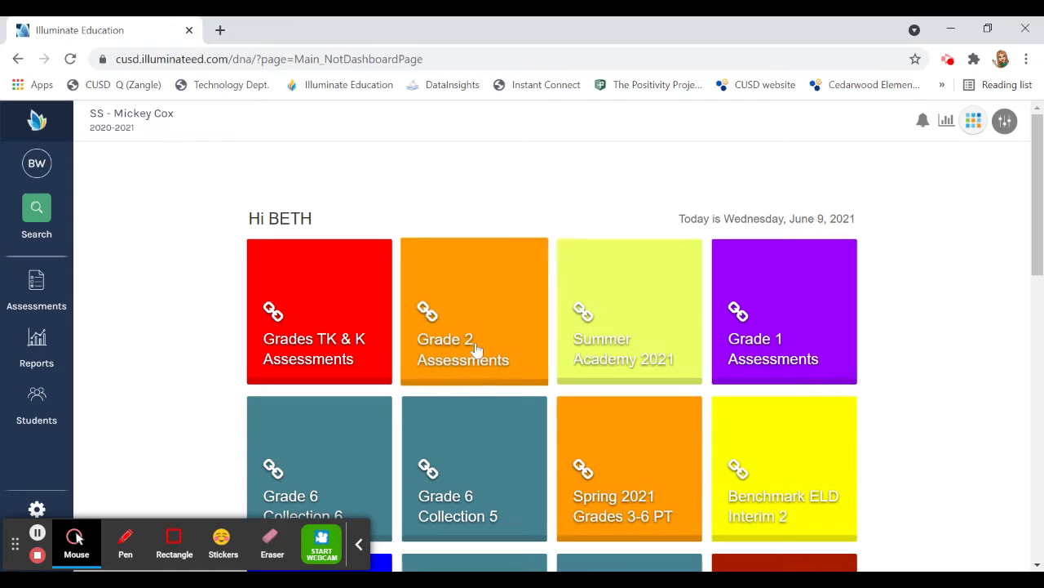
left_click(620, 319)
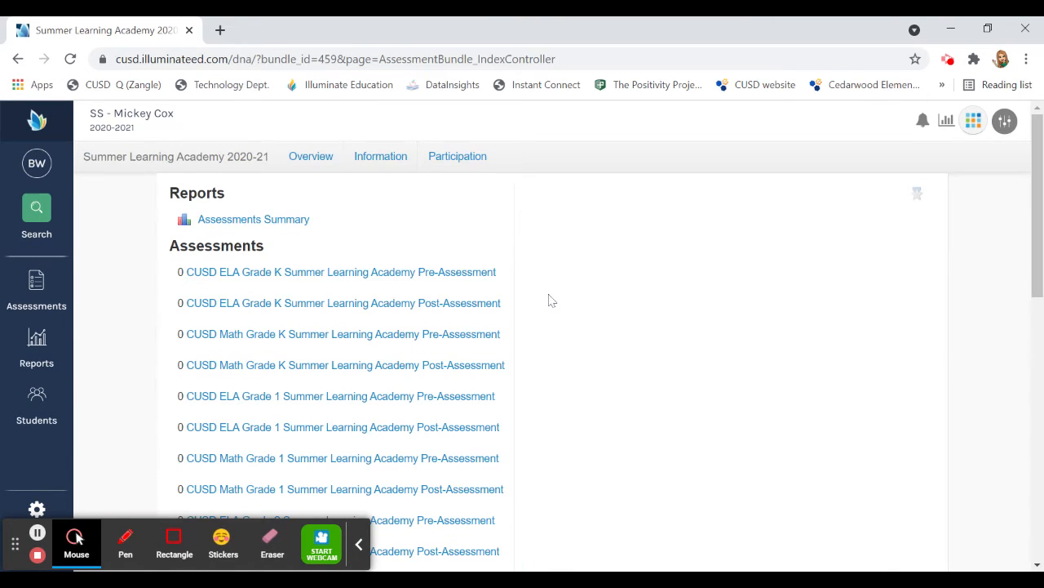
Examine the list of ELA and Math pre- and post-assessments for Summer Learning Academy 2020-21 across all grades.
scroll(550, 299, "down", 1)
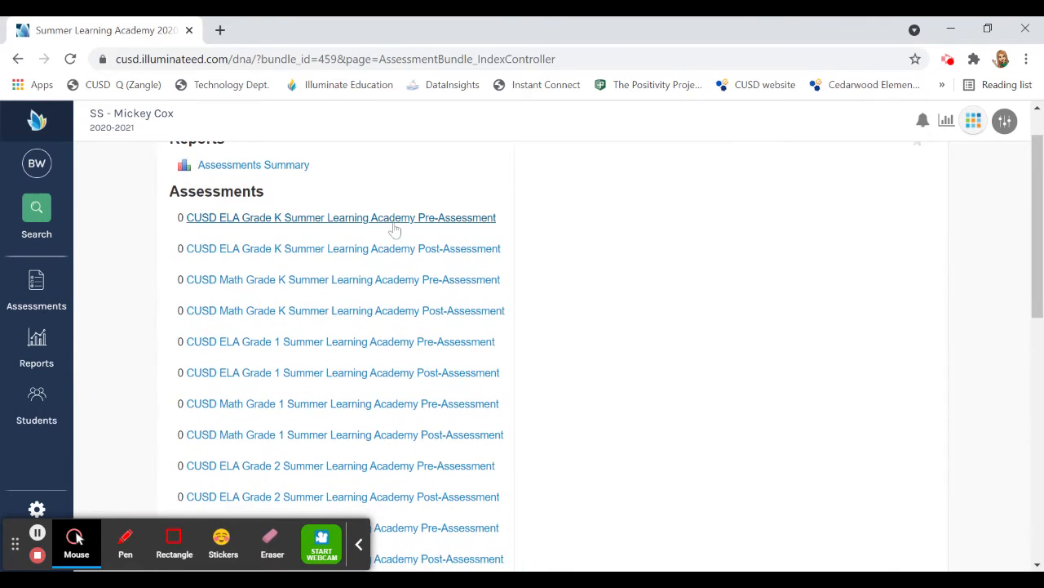
scroll(397, 237, "down", 1)
scroll(388, 299, "down", 4)
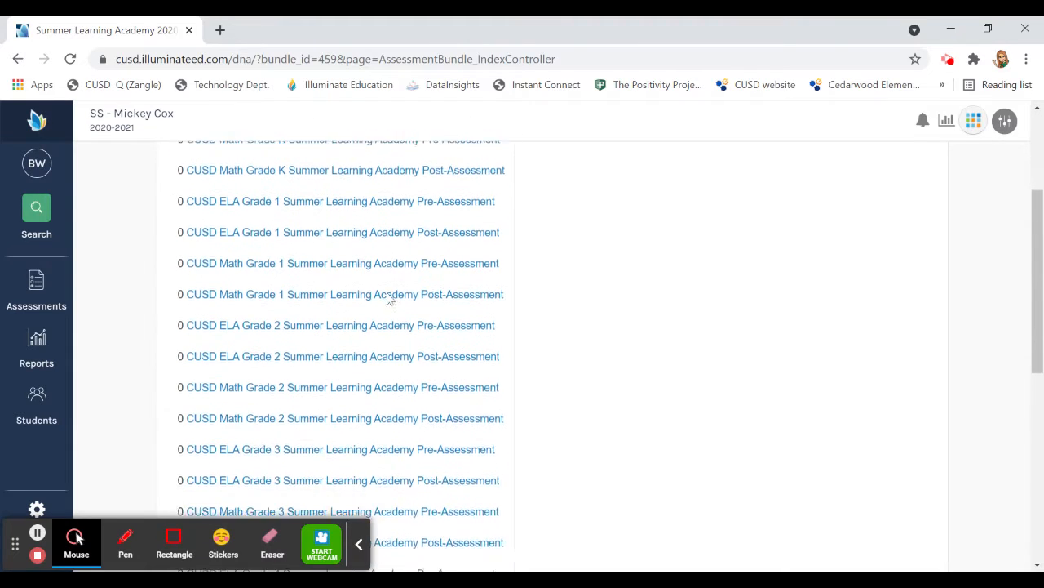
scroll(386, 319, "down", 2)
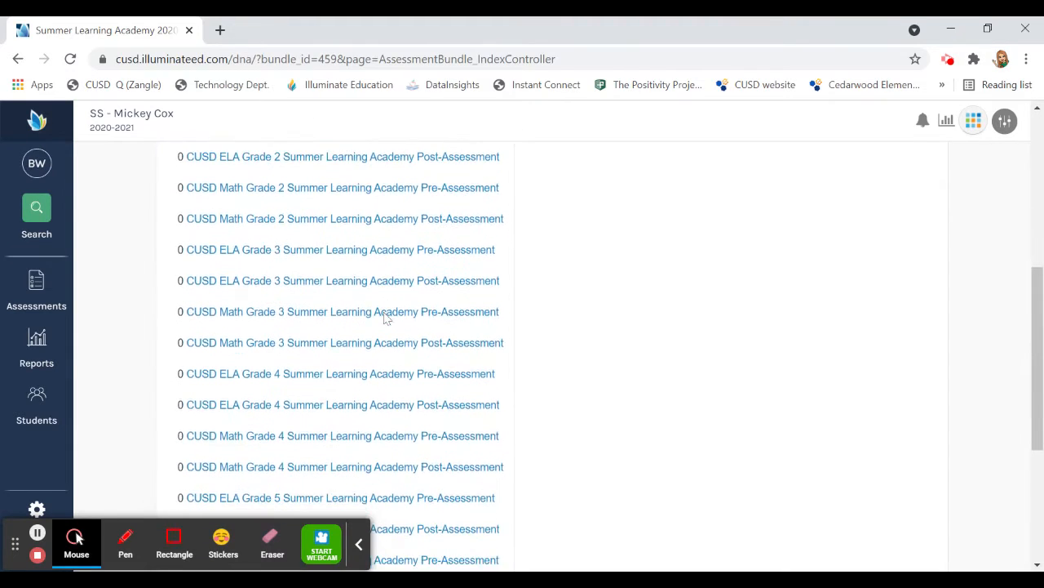
scroll(384, 324, "down", 1)
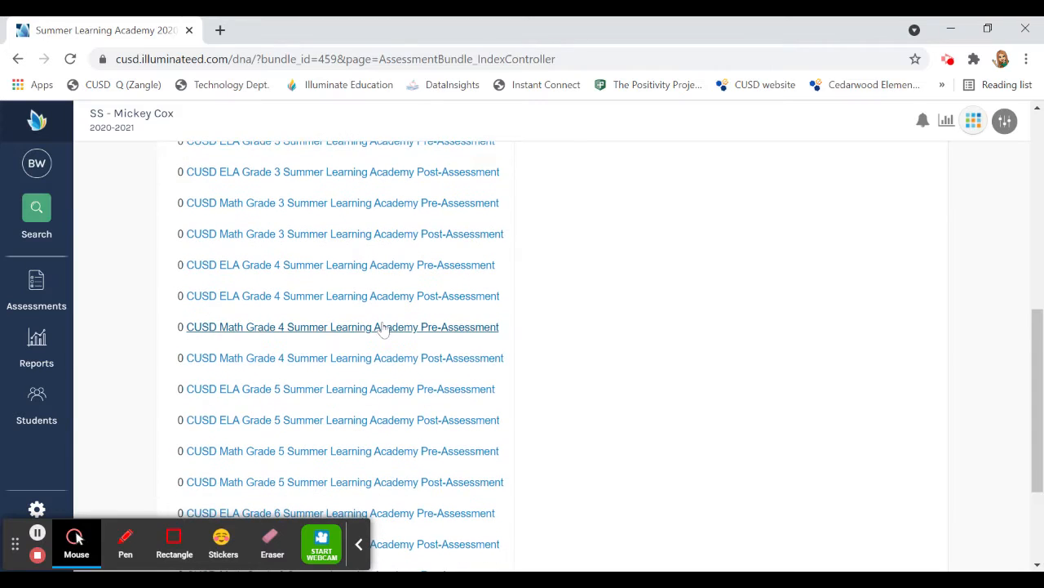
scroll(383, 332, "down", 3)
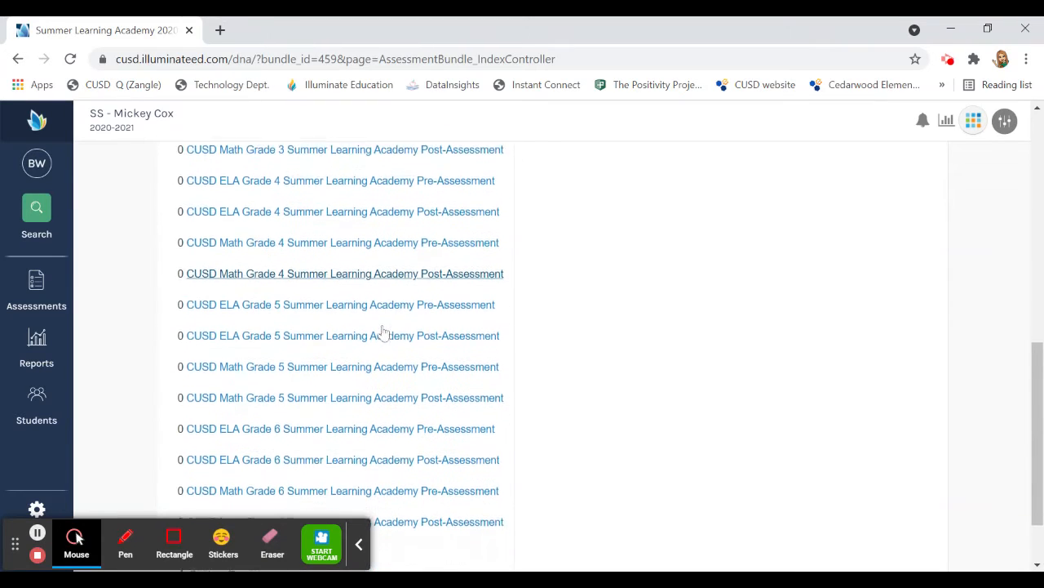
scroll(385, 355, "up", 6)
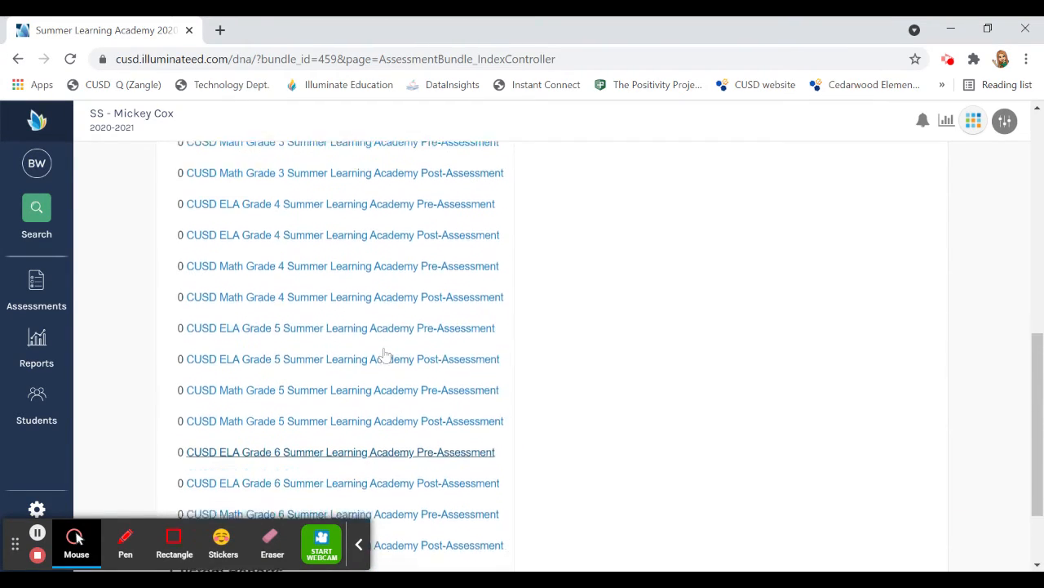
scroll(385, 355, "up", 5)
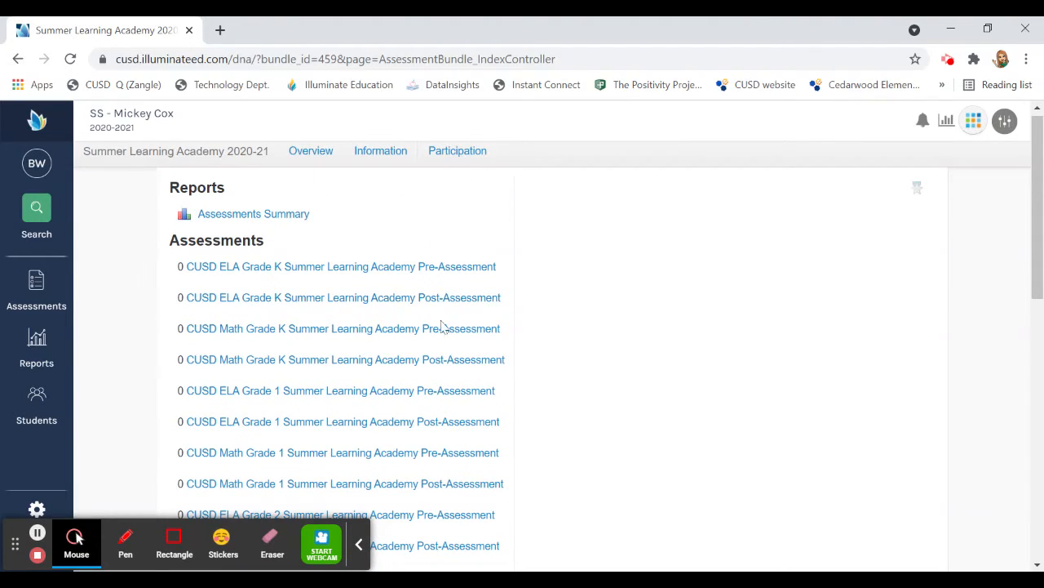
Open the CUSD ELA Grade 1 Summer Learning Academy Pre-Assessment and review its options for administering it.
scroll(500, 368, "down", 2)
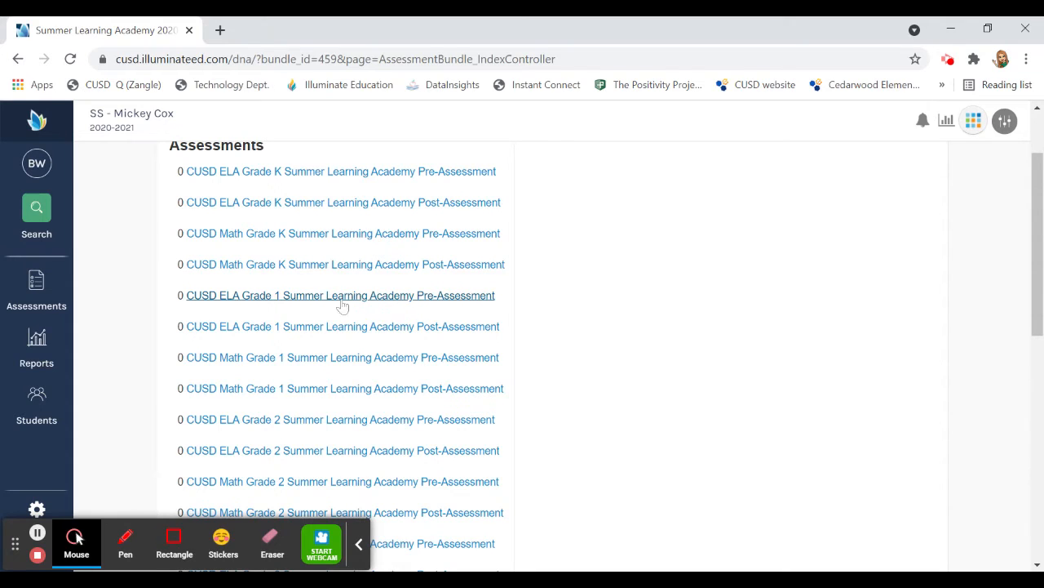
left_click(372, 300)
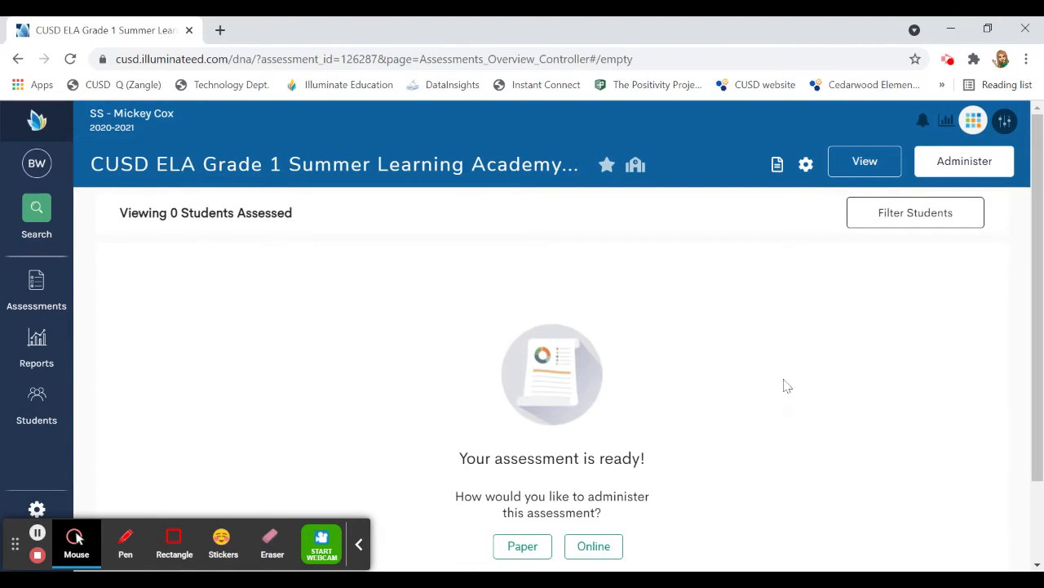
scroll(785, 386, "down", 1)
scroll(744, 422, "up", 1)
scroll(697, 411, "down", 1)
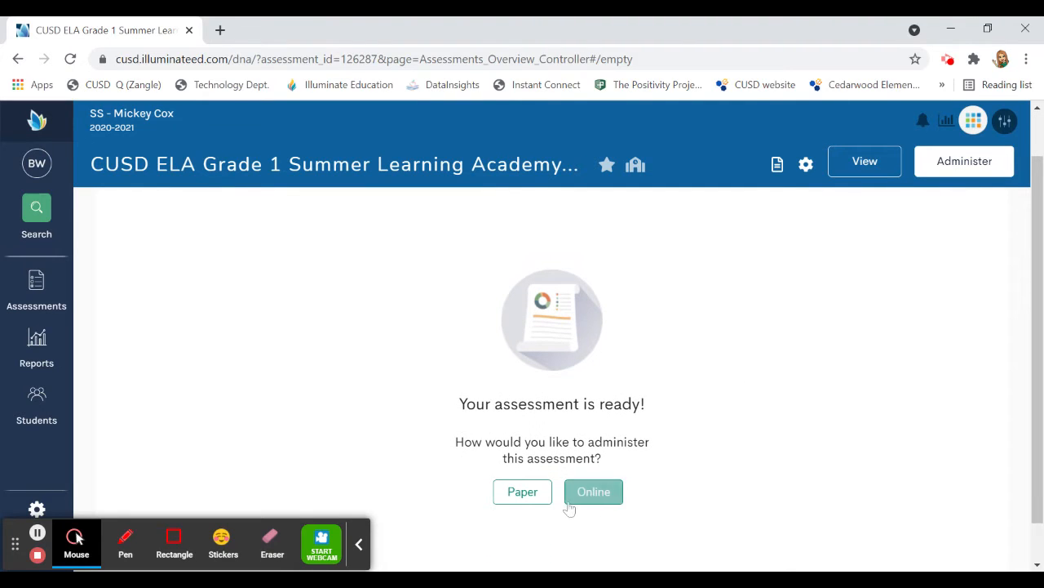
scroll(761, 418, "up", 1)
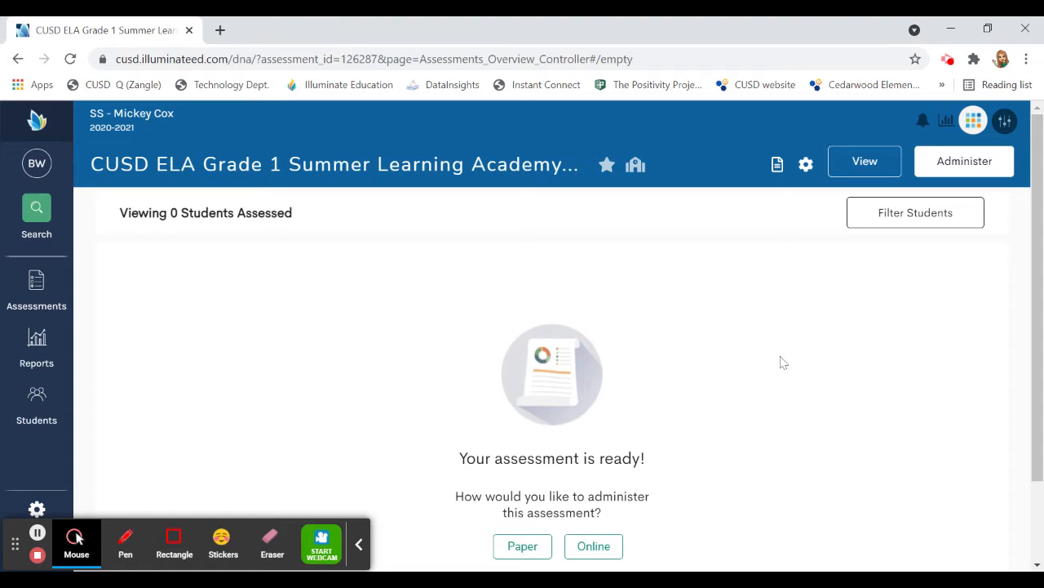
View the Grade 1 ELA pre-assessment's questions and open its list of materials.
left_click(865, 170)
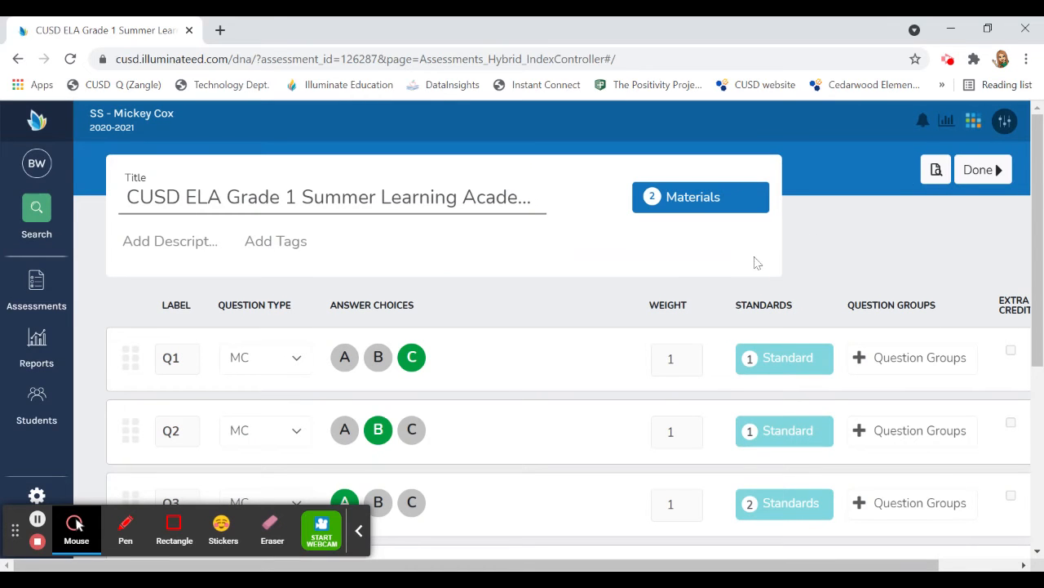
left_click(683, 204)
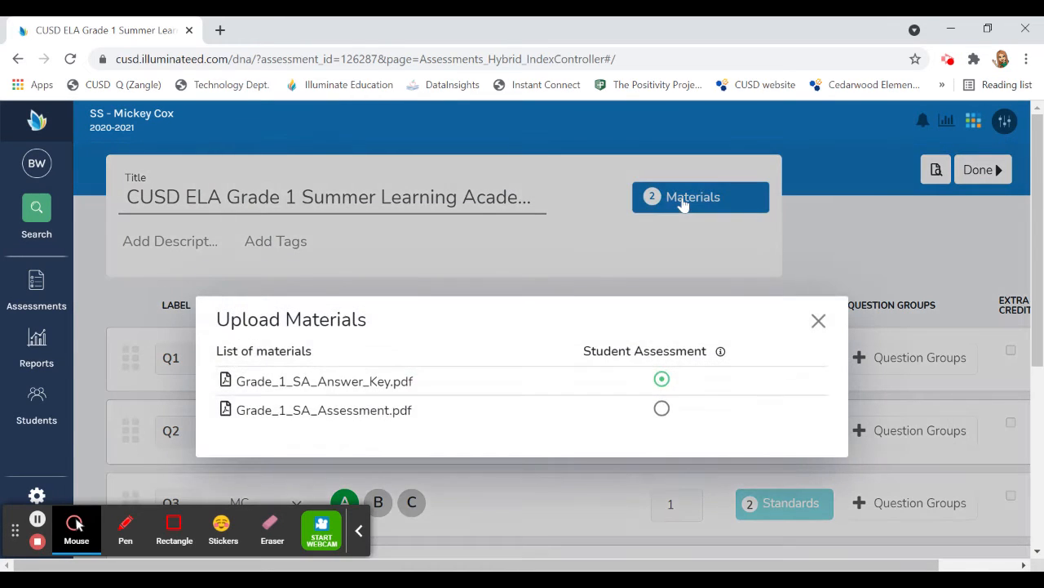
scroll(483, 364, "down", 2)
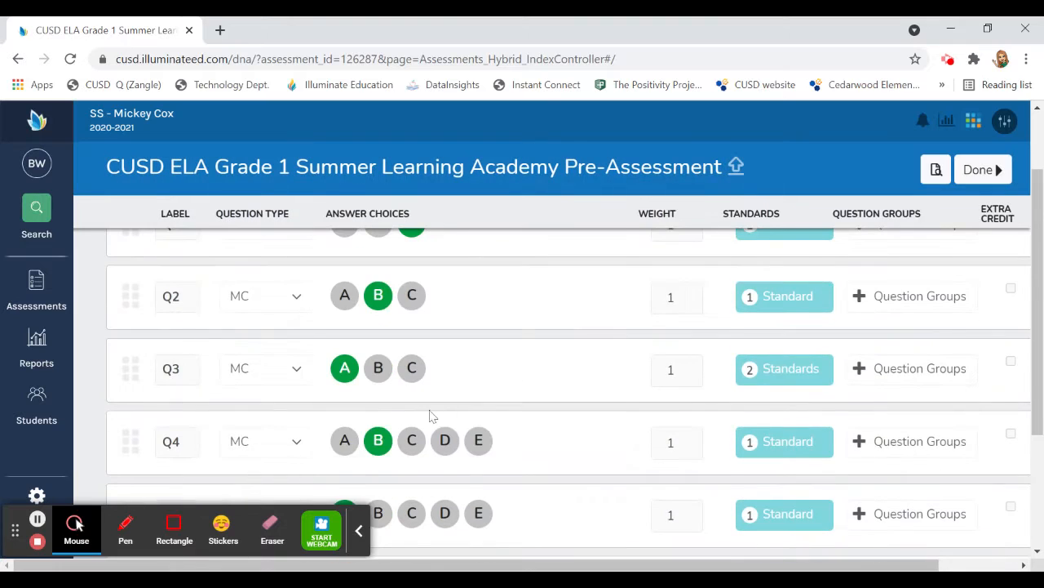
scroll(784, 334, "up", 3)
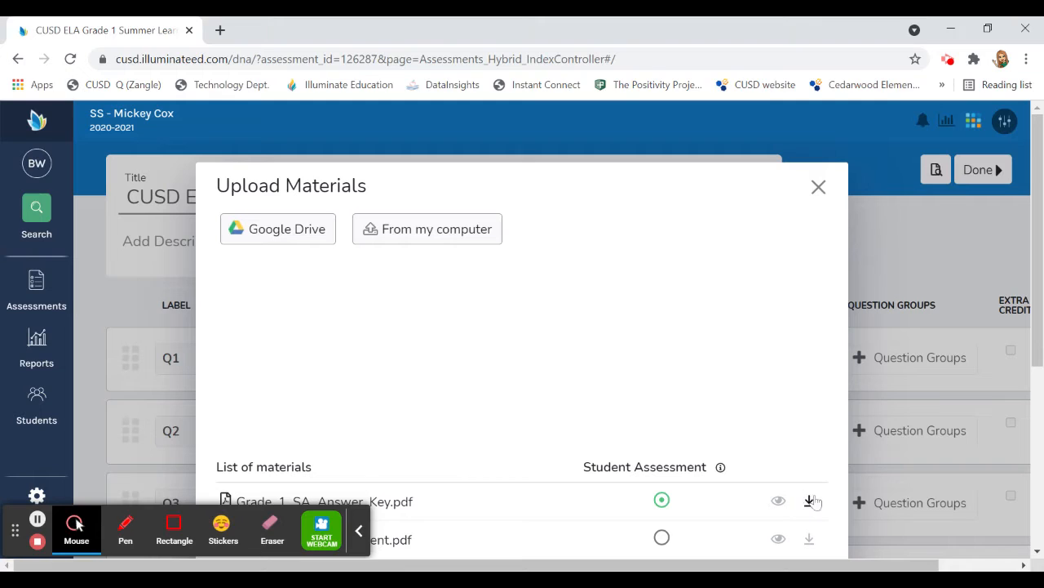
Close the materials list and reopen the CUSD ELA Grade 1 Summer Learning Academy Pre-Assessment through the home page's Summer Academy 2021 tile.
left_click(819, 187)
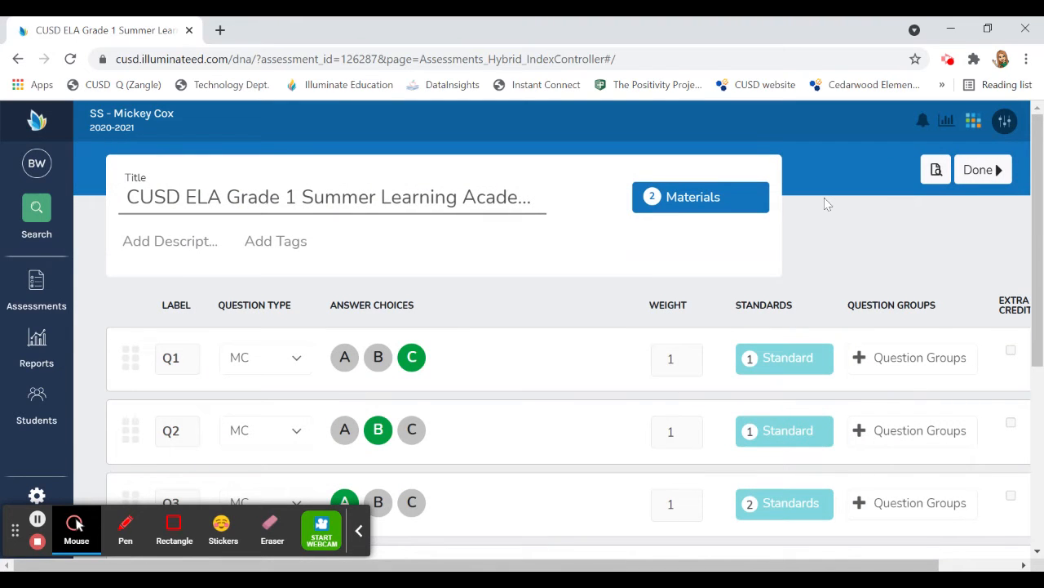
left_click(37, 124)
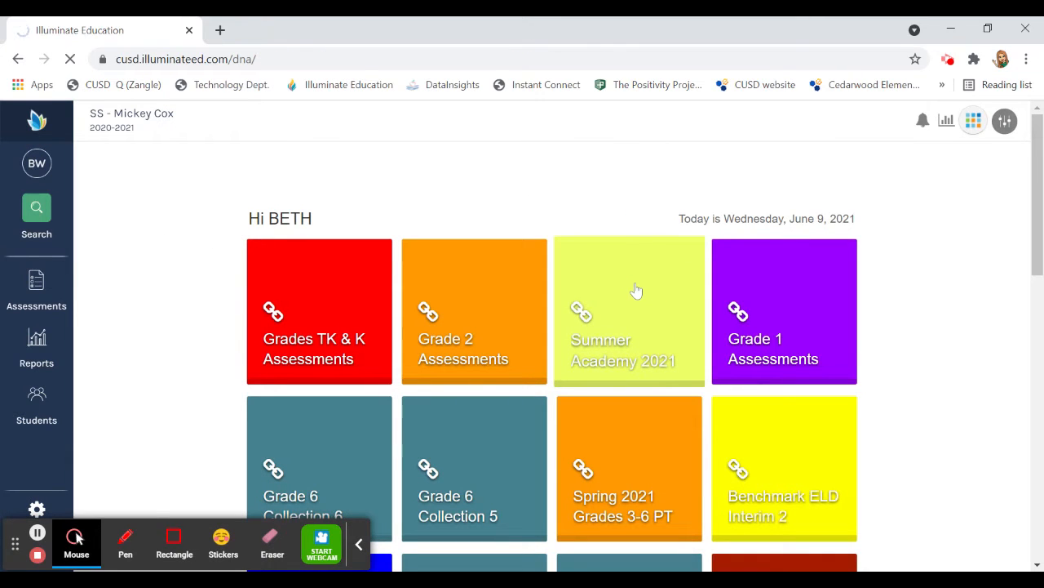
left_click(636, 291)
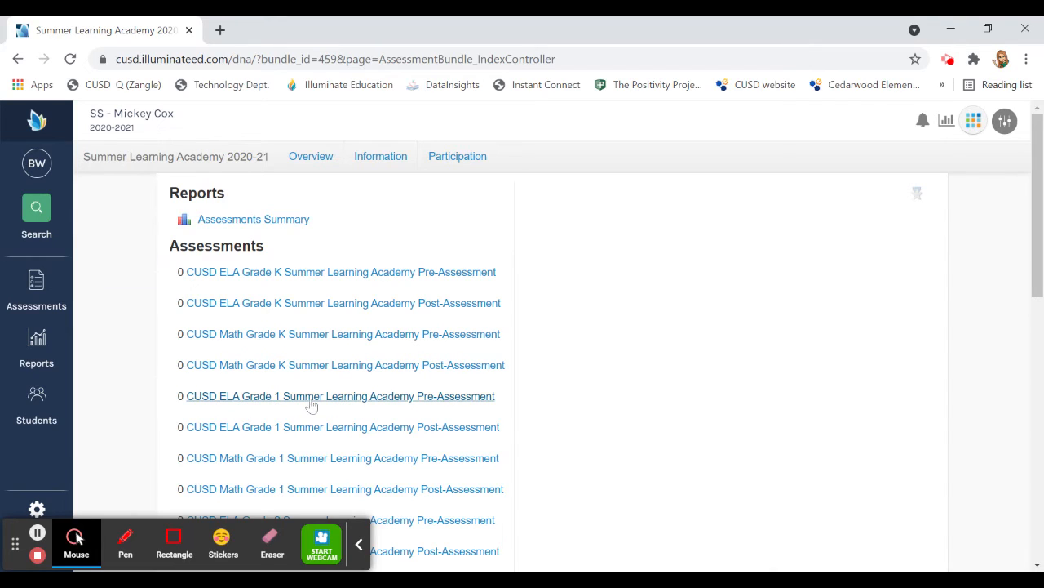
left_click(365, 399)
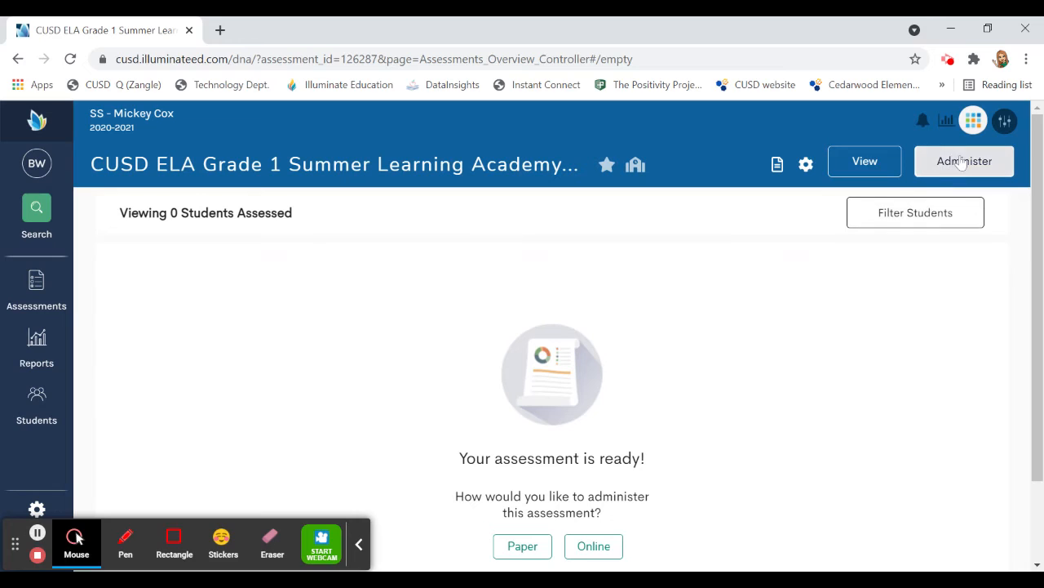
Open the Enter / Edit page among the Grade 1 ELA pre-assessment's administration options.
left_click(970, 180)
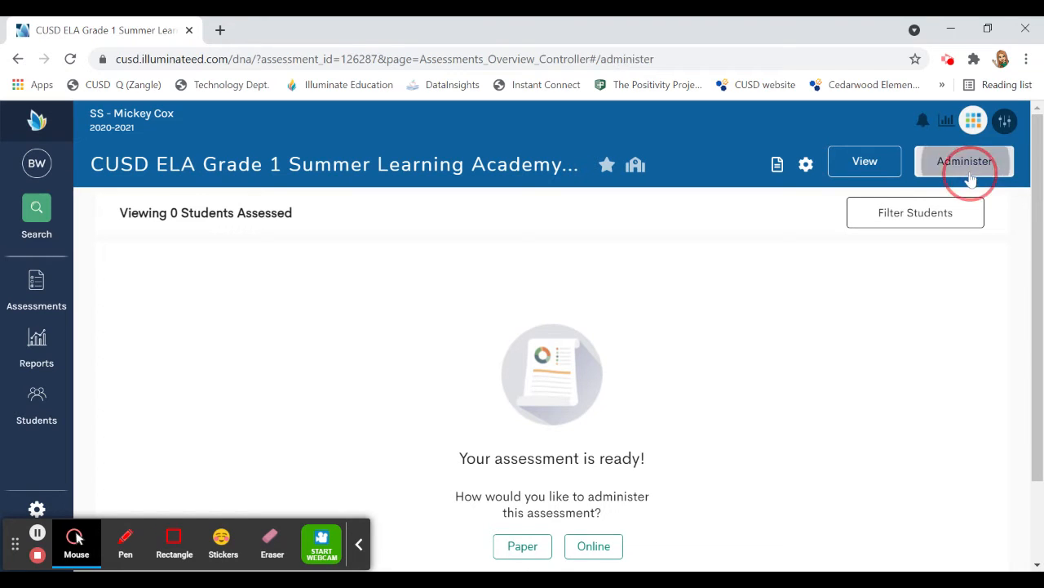
scroll(652, 335, "down", 1)
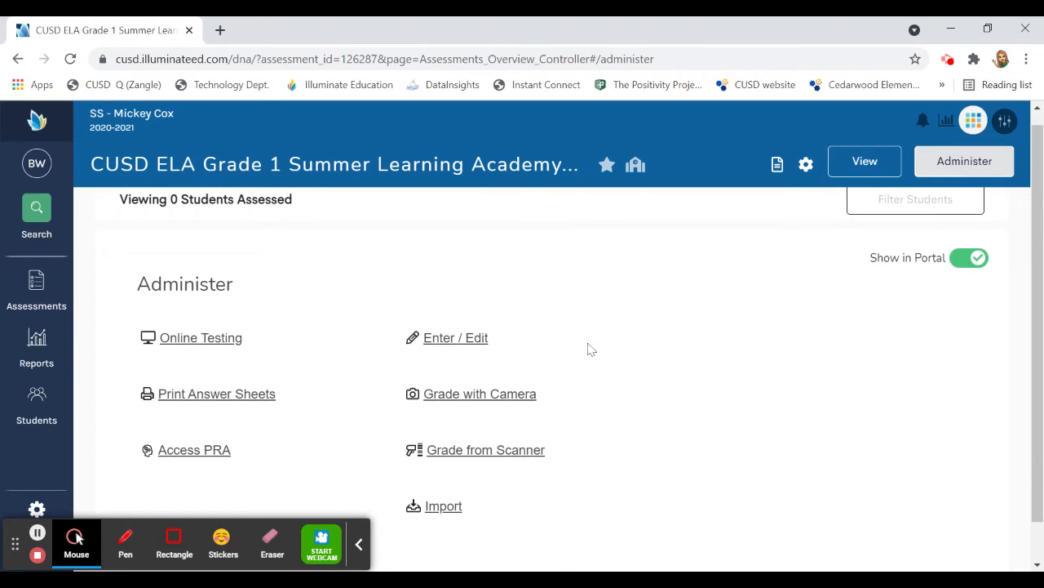
left_click(449, 343)
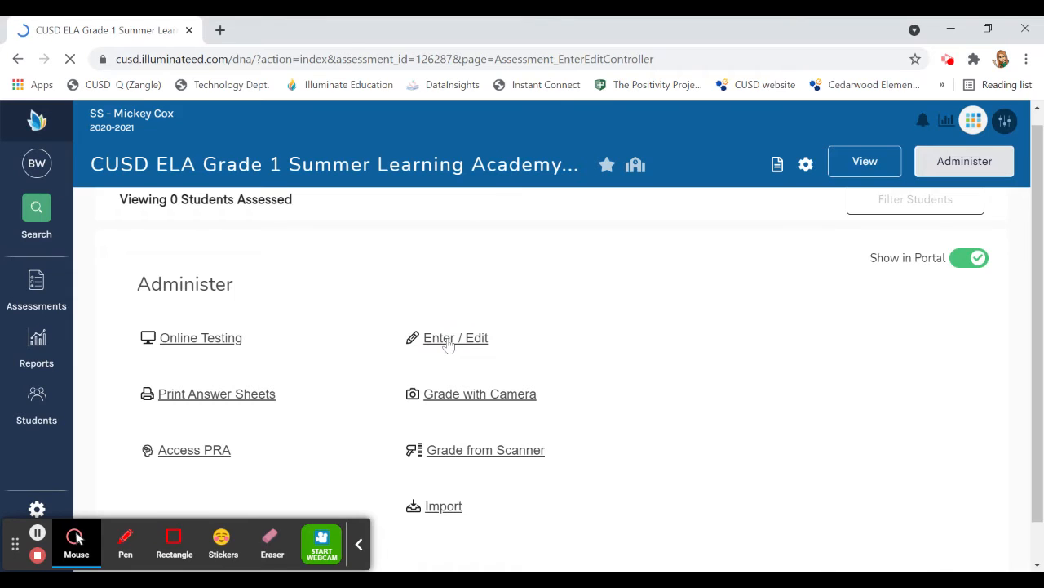
Filter the student responses by the class teacher's name and find that teacher's students.
scroll(449, 342, "down", 1)
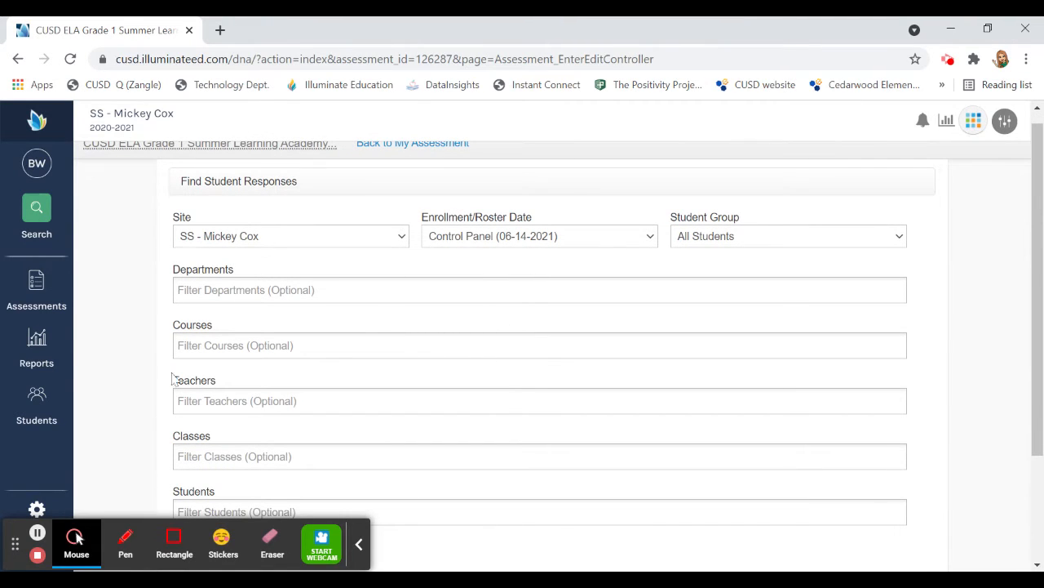
scroll(166, 425, "down", 2)
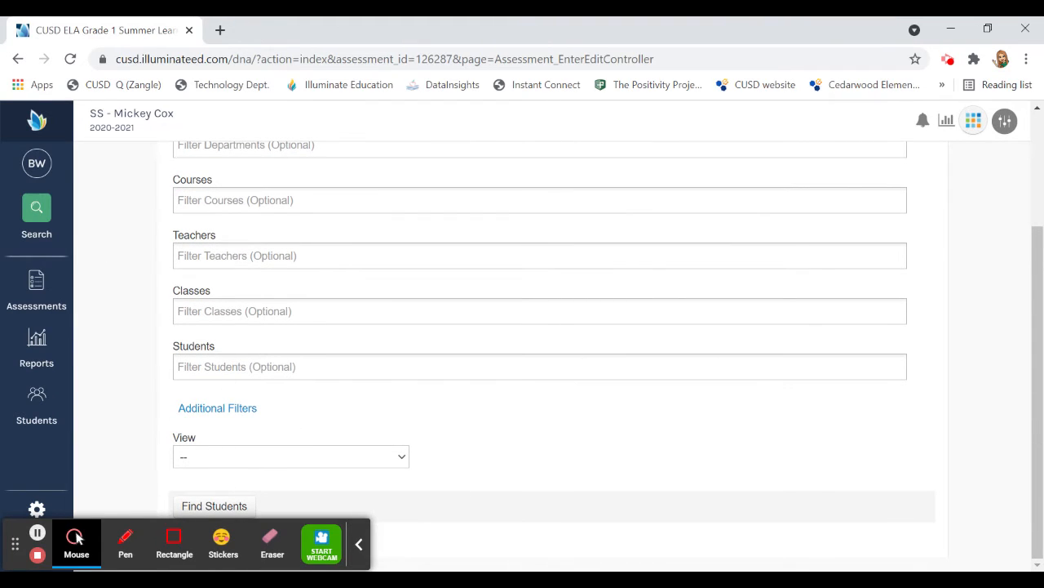
left_click(221, 258)
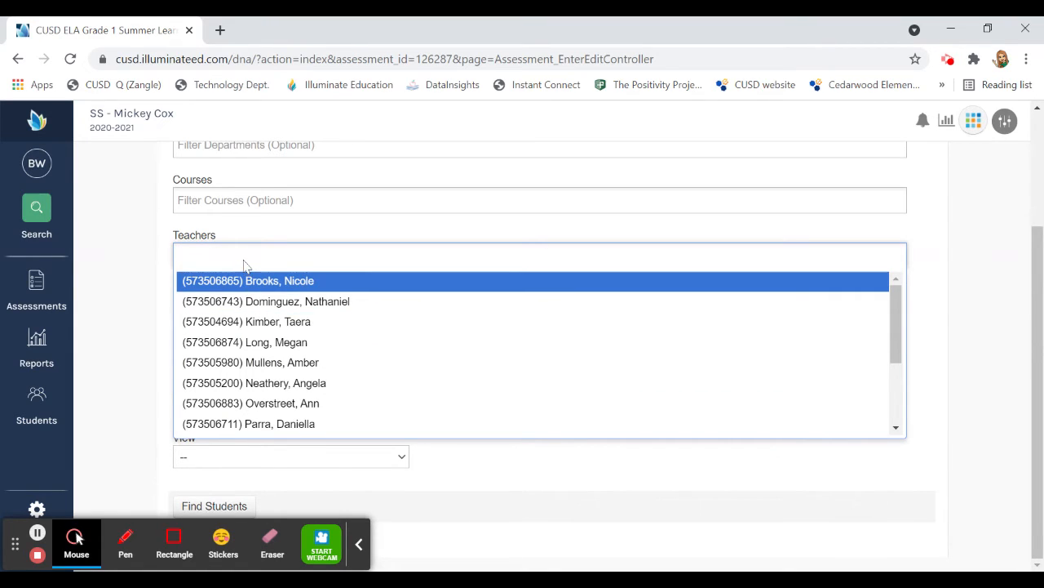
type("witt")
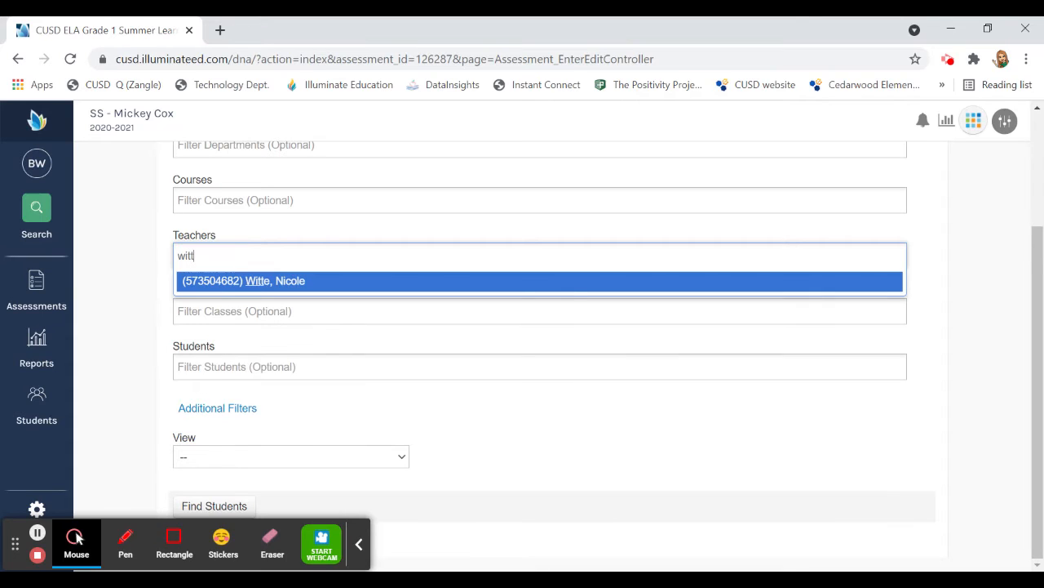
left_click(240, 280)
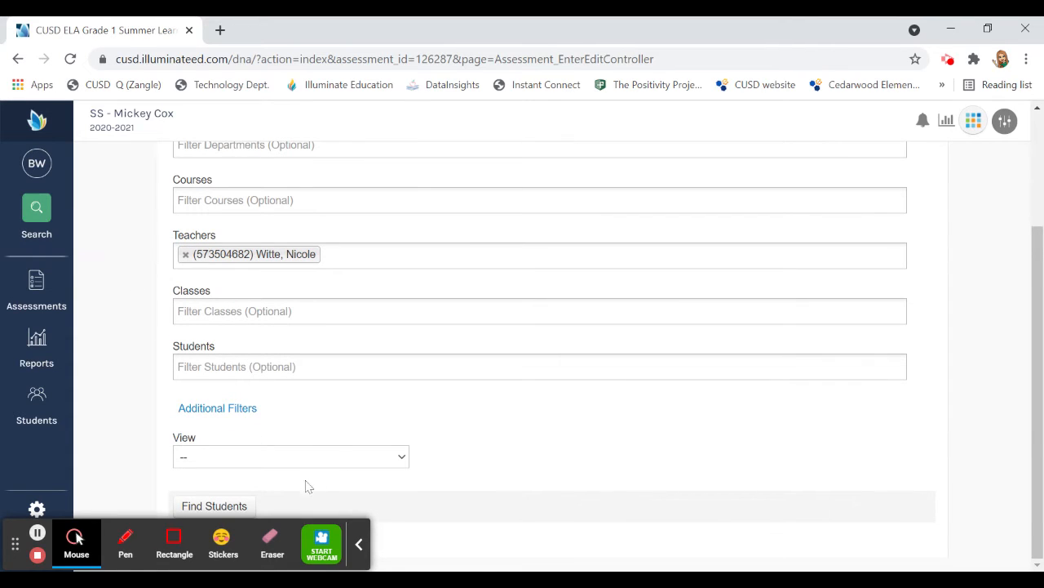
left_click(248, 507)
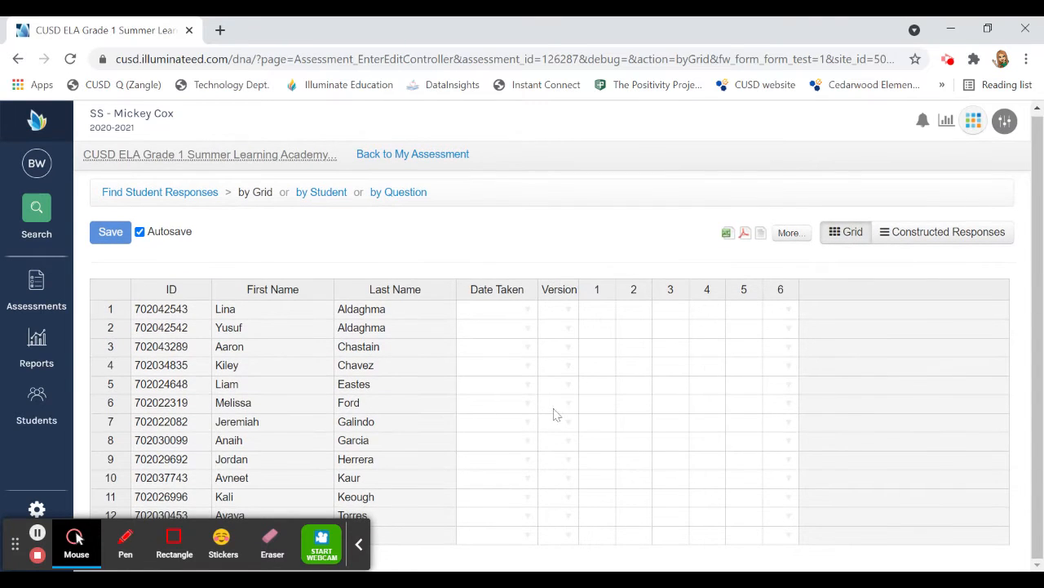
Inspect the Date Taken and Version fields for the first student in the response grid, leaving both empty.
left_click(523, 308)
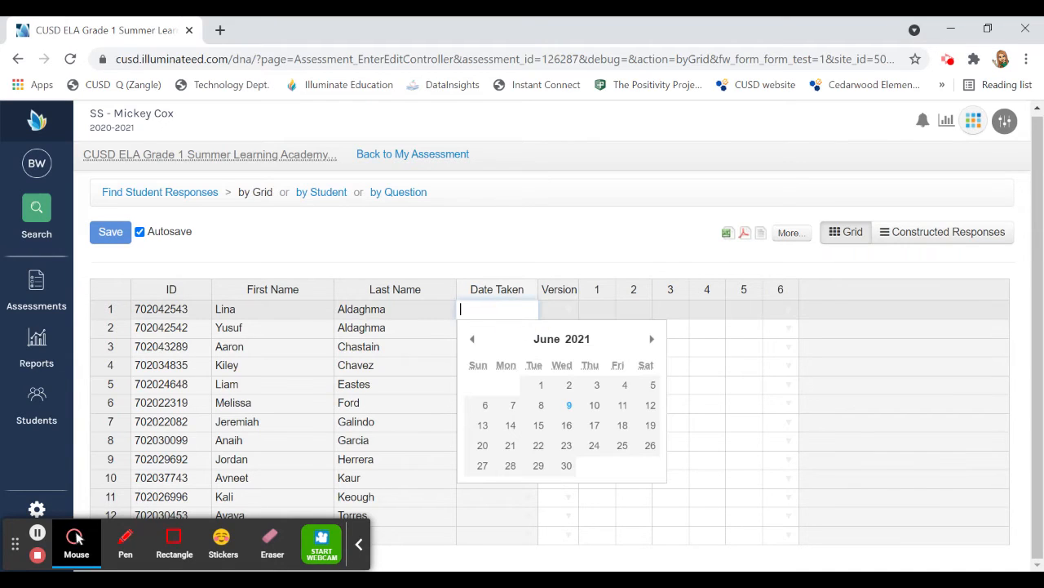
left_click(516, 254)
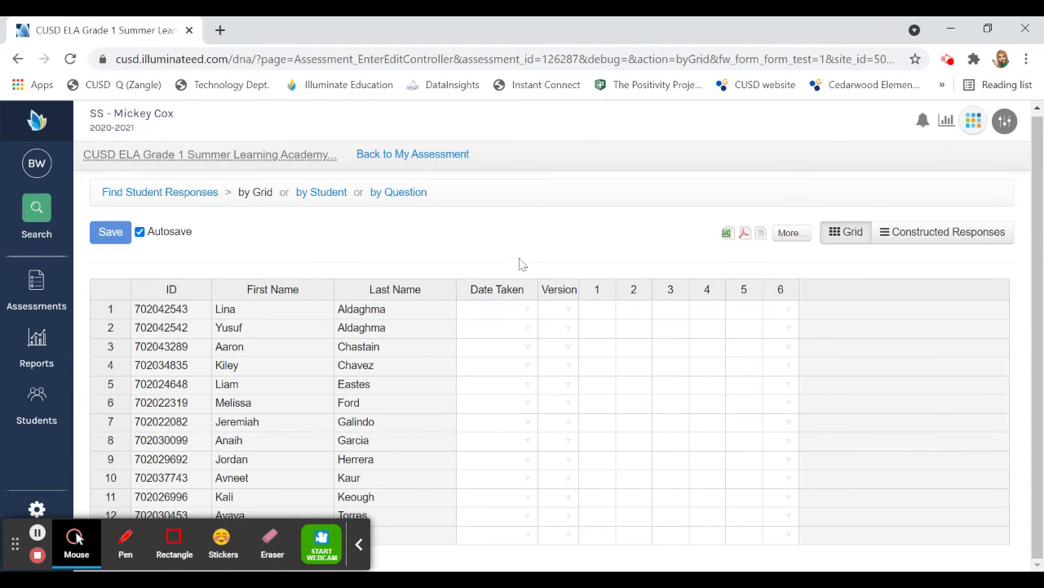
left_click(562, 311)
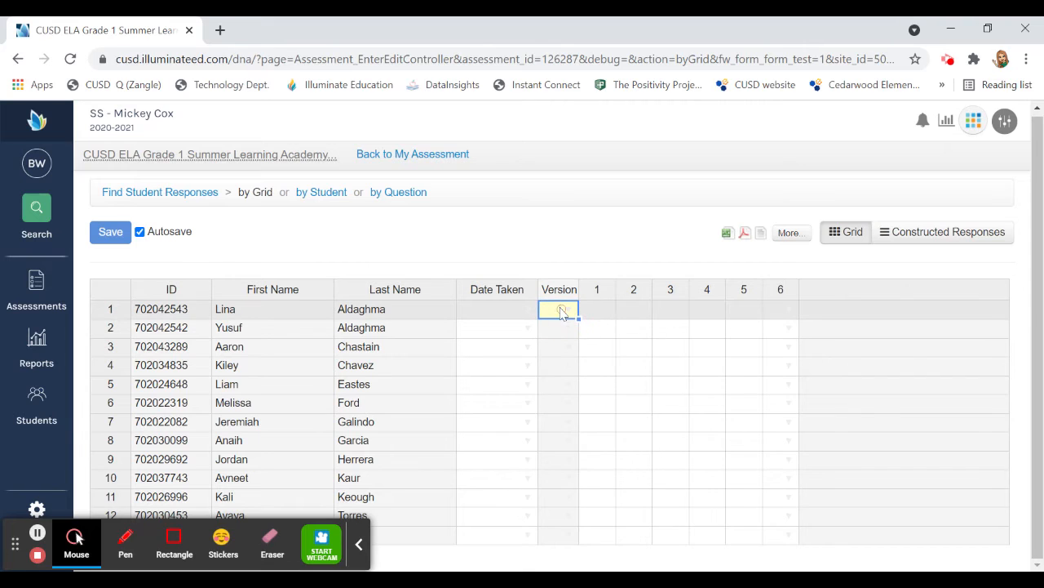
left_click(563, 313)
Enter responses 2, 3 and 3 for questions 1 to 3 in the first student's row and save the grid.
left_click(595, 318)
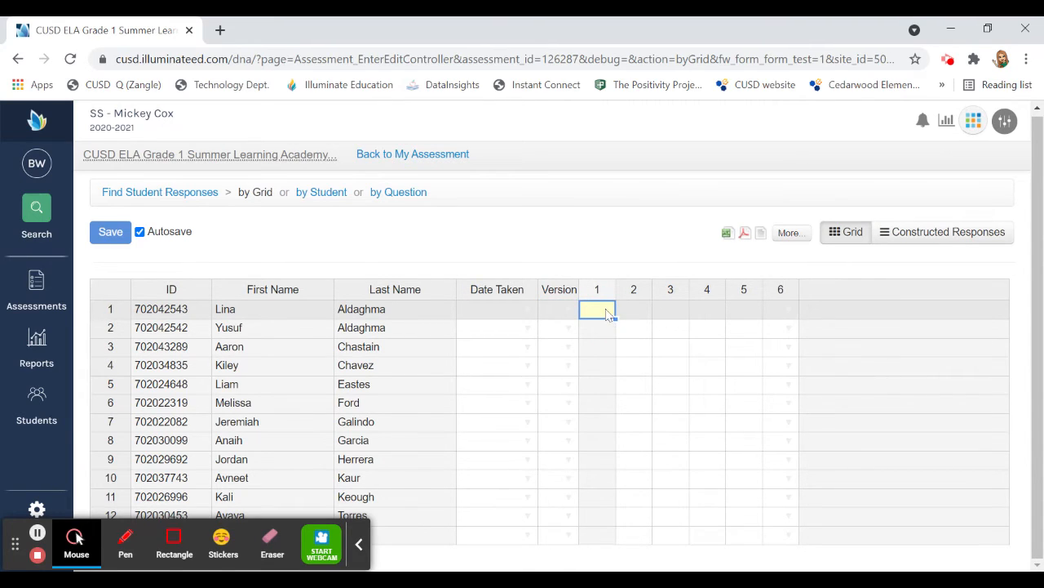
type("2")
left_click(642, 318)
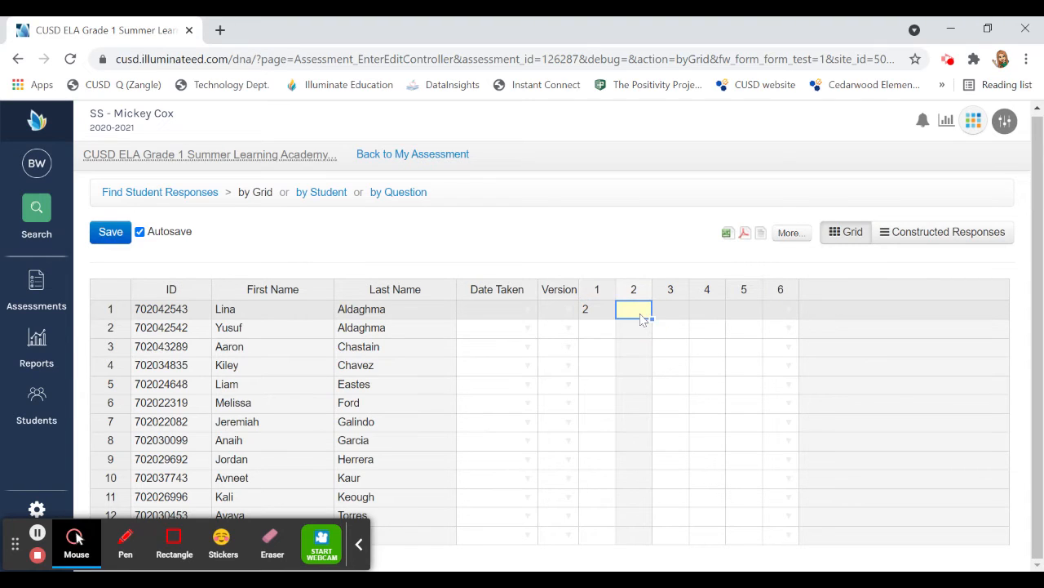
type("3")
left_click(677, 313)
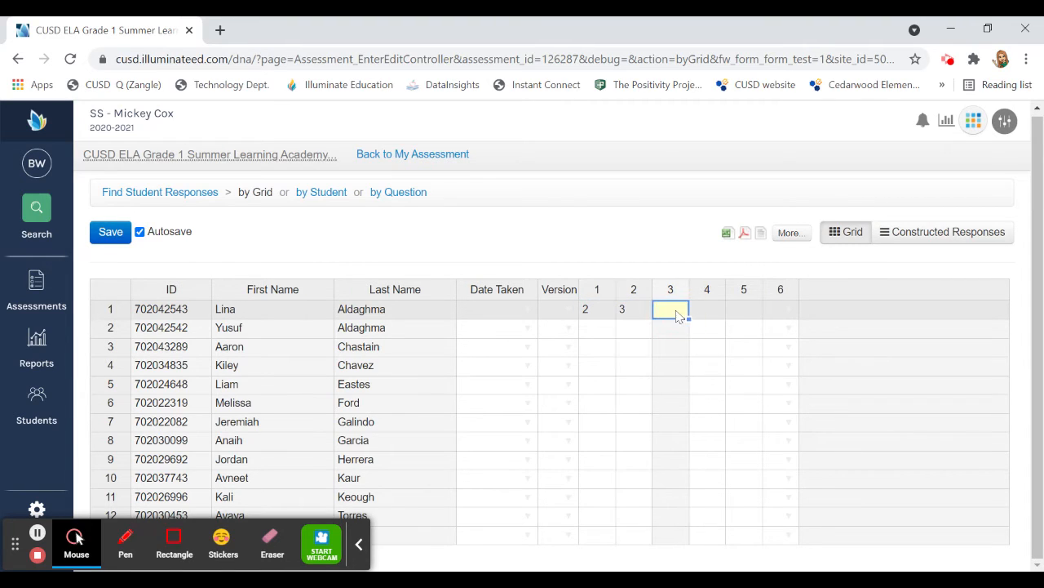
type("3")
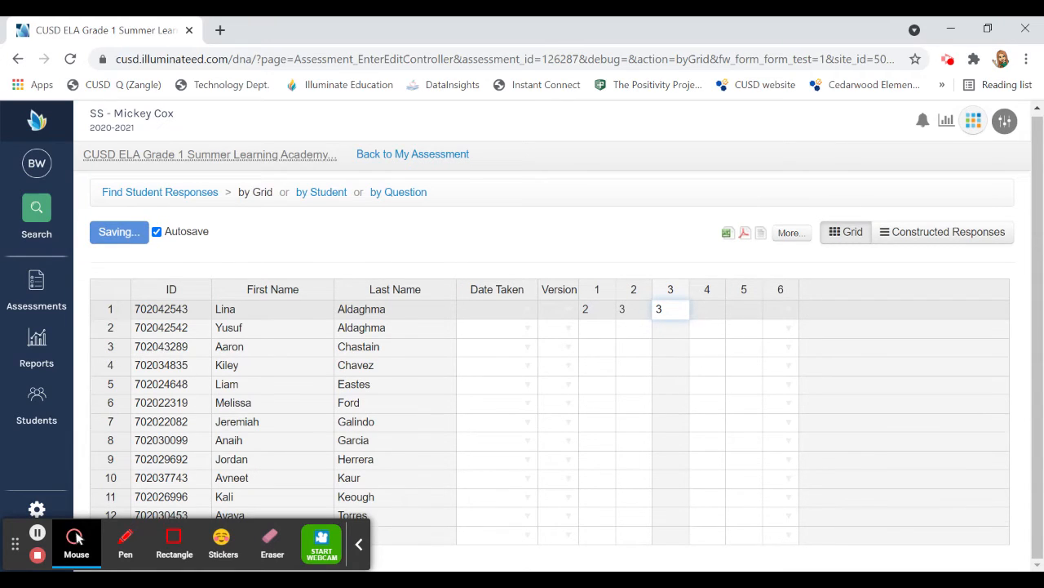
left_click(780, 323)
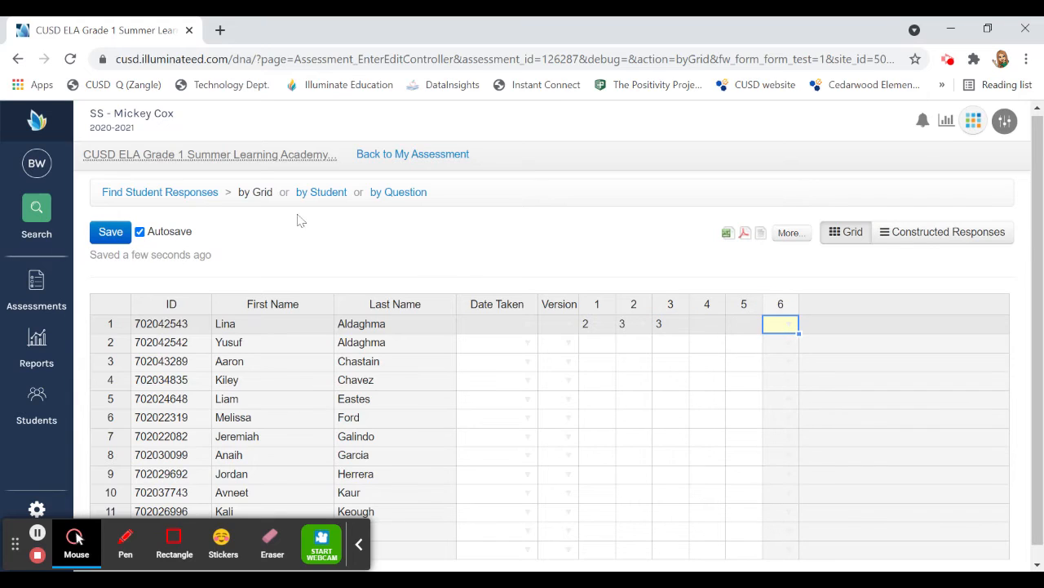
left_click(115, 235)
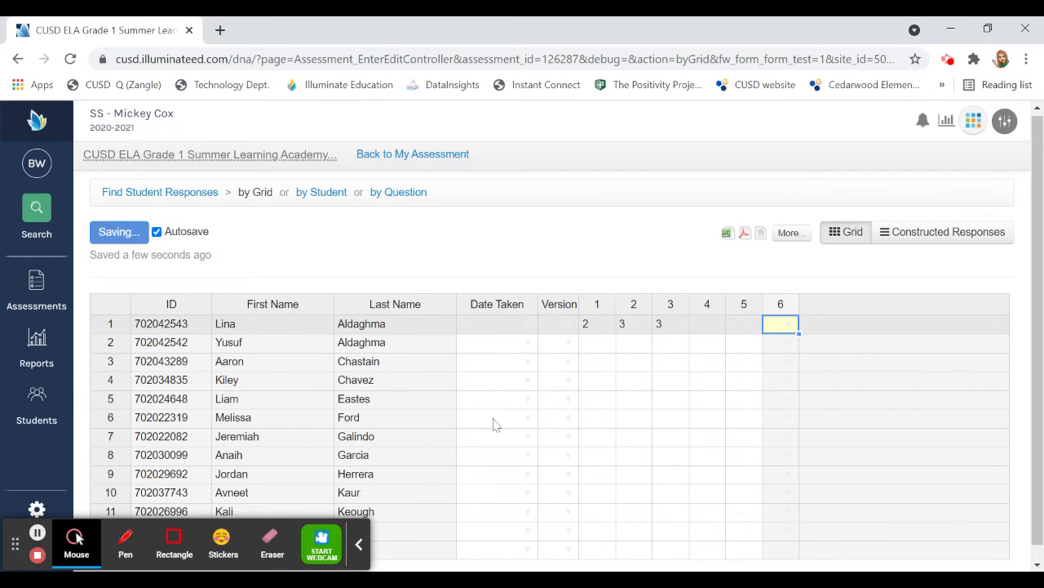
scroll(318, 366, "down", 1)
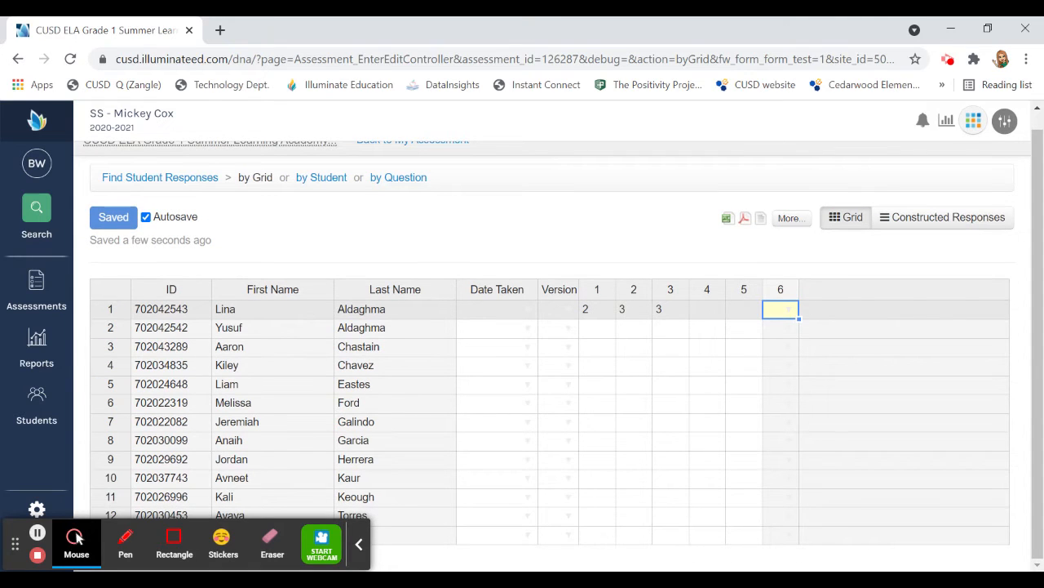
scroll(377, 398, "up", 1)
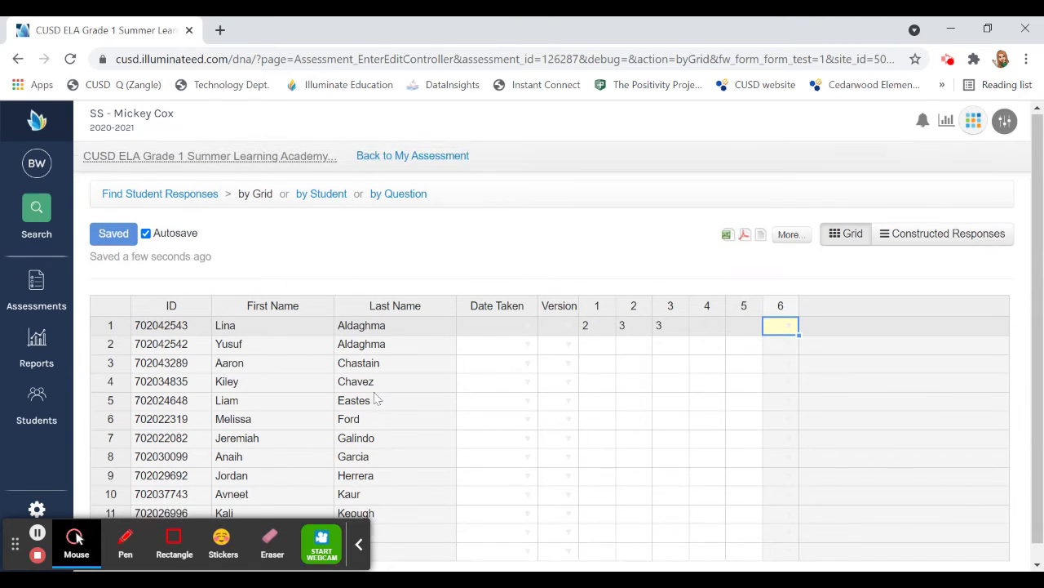
scroll(377, 398, "down", 1)
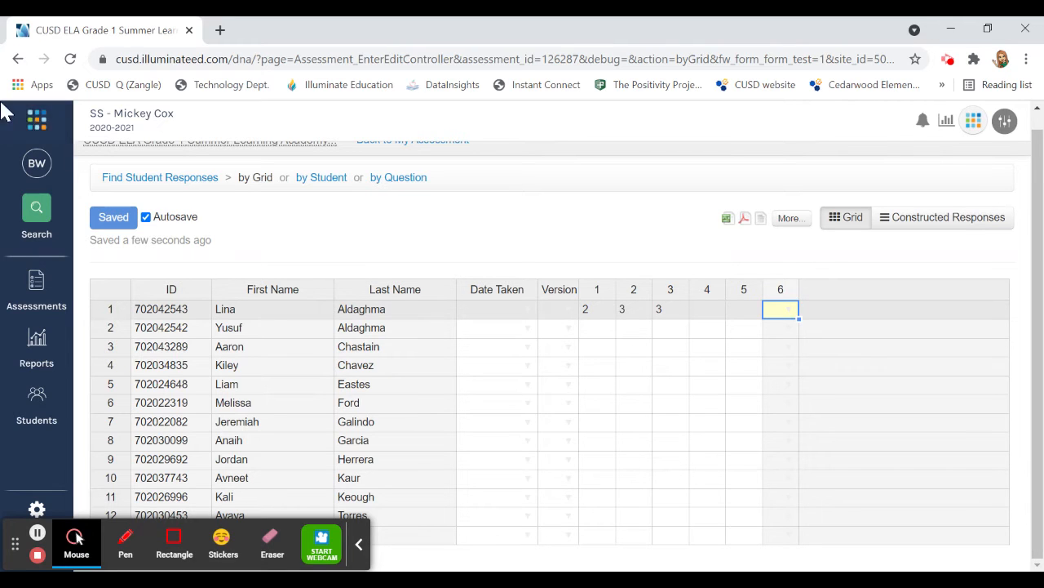
Return to the home page and open the CUSD ELA Grade 4 Summer Learning Academy Pre-Assessment from the Summer Academy 2021 assessments.
left_click(251, 259)
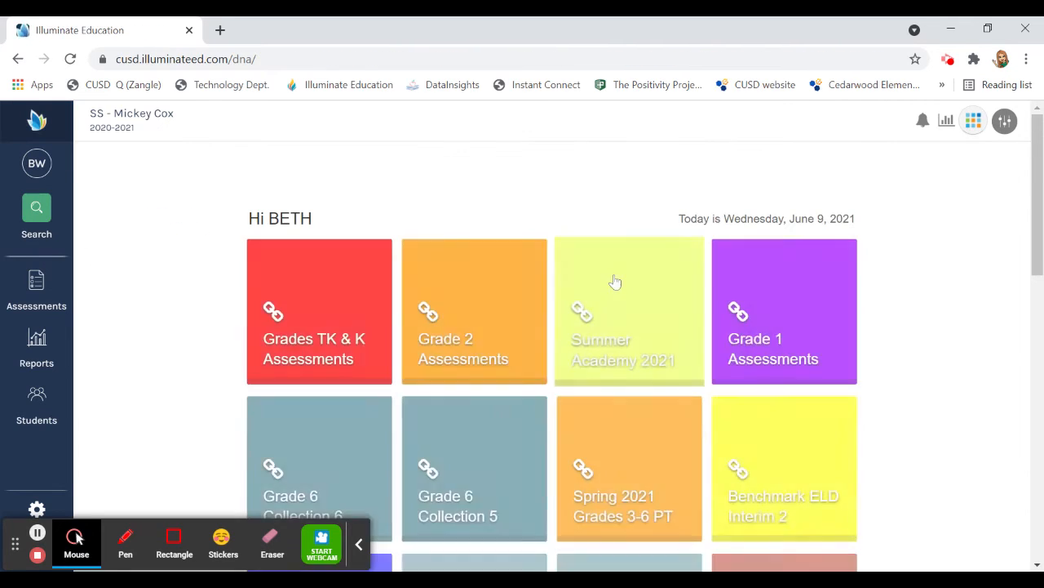
left_click(620, 287)
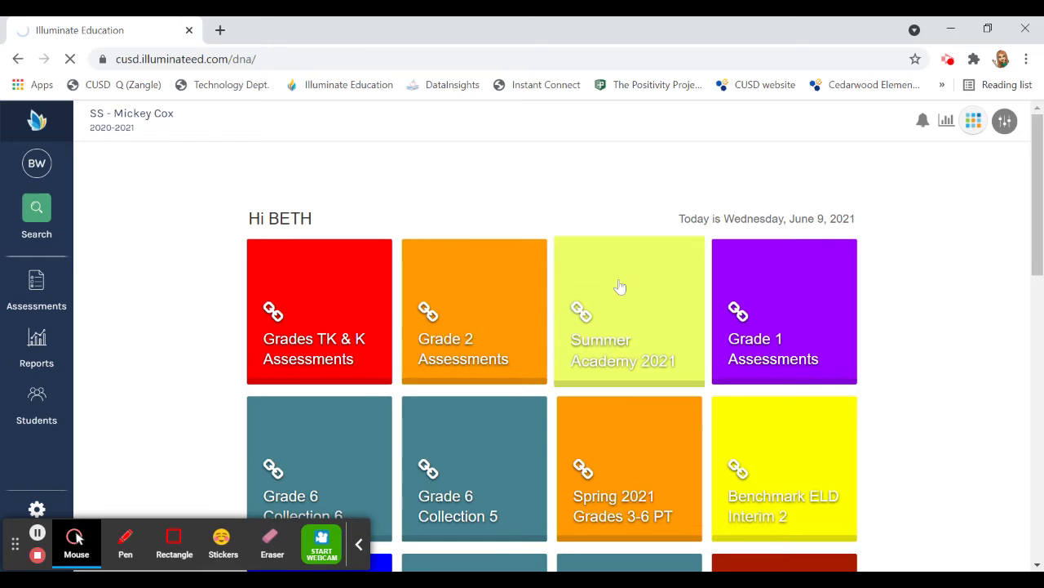
scroll(529, 272, "down", 2)
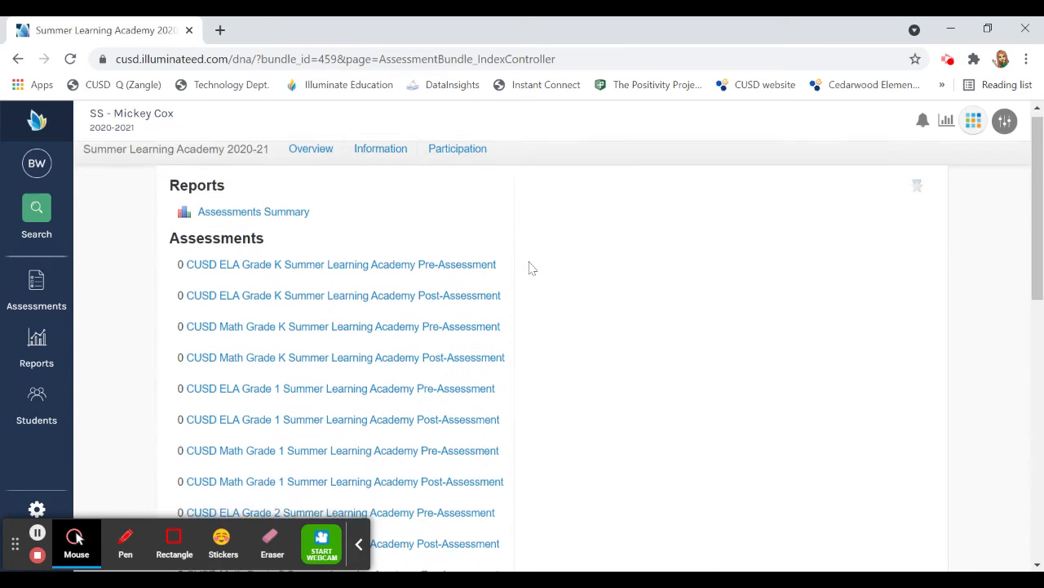
scroll(529, 271, "down", 5)
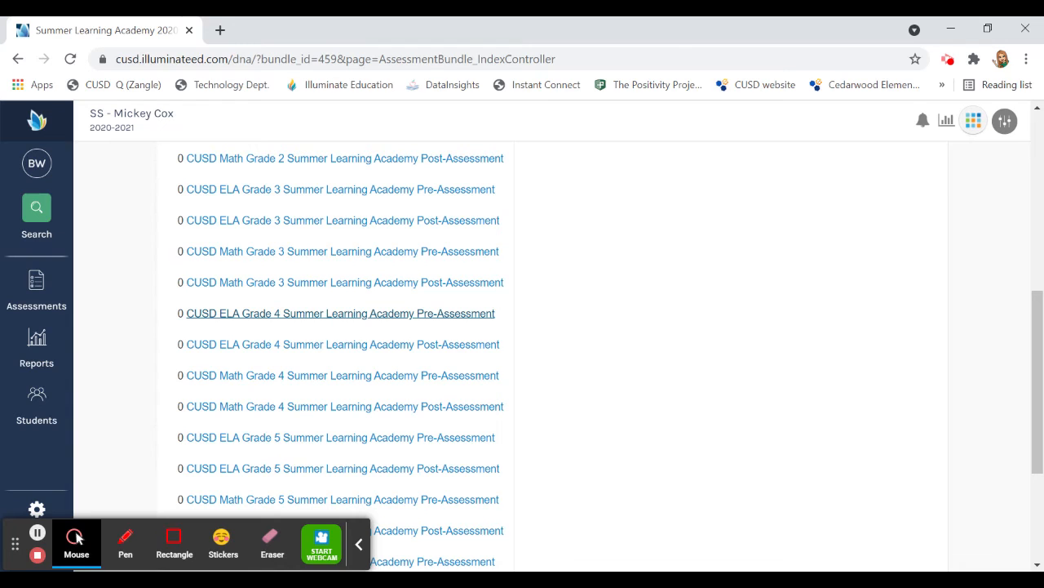
left_click(346, 320)
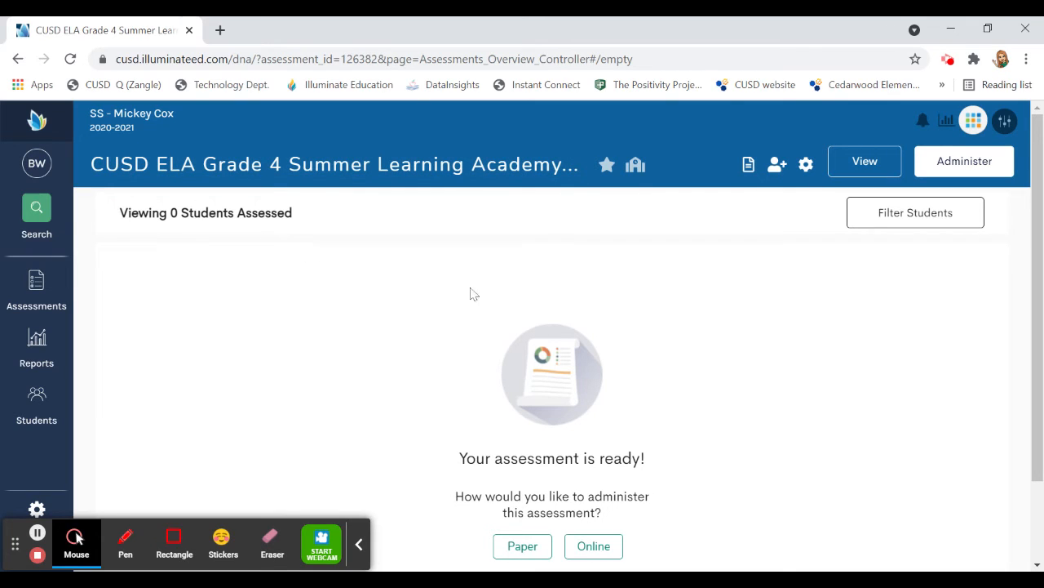
Open online testing for the Grade 4 ELA pre-assessment and start a new Test in Portal administration.
left_click(964, 163)
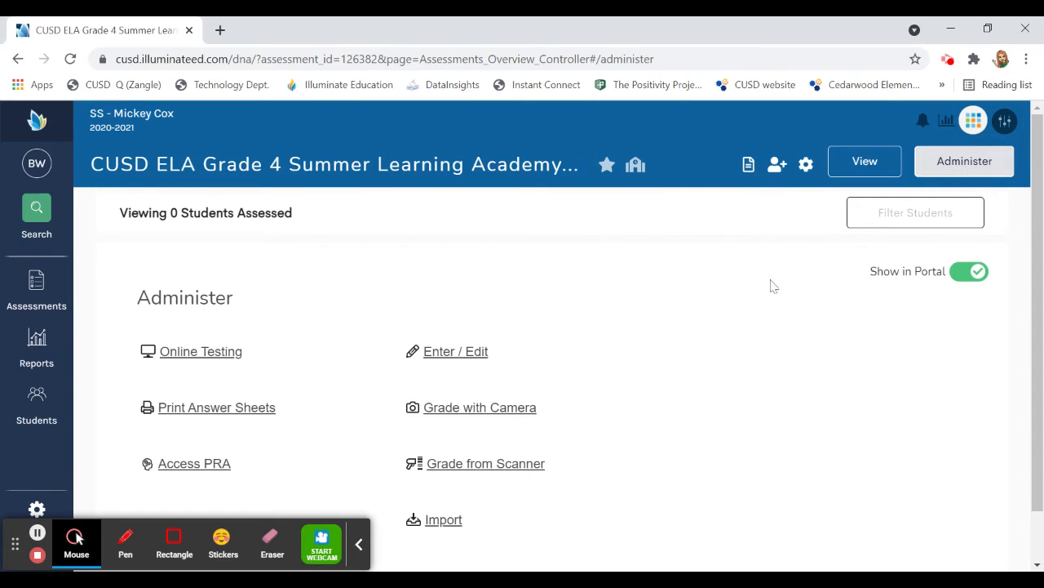
scroll(647, 352, "down", 1)
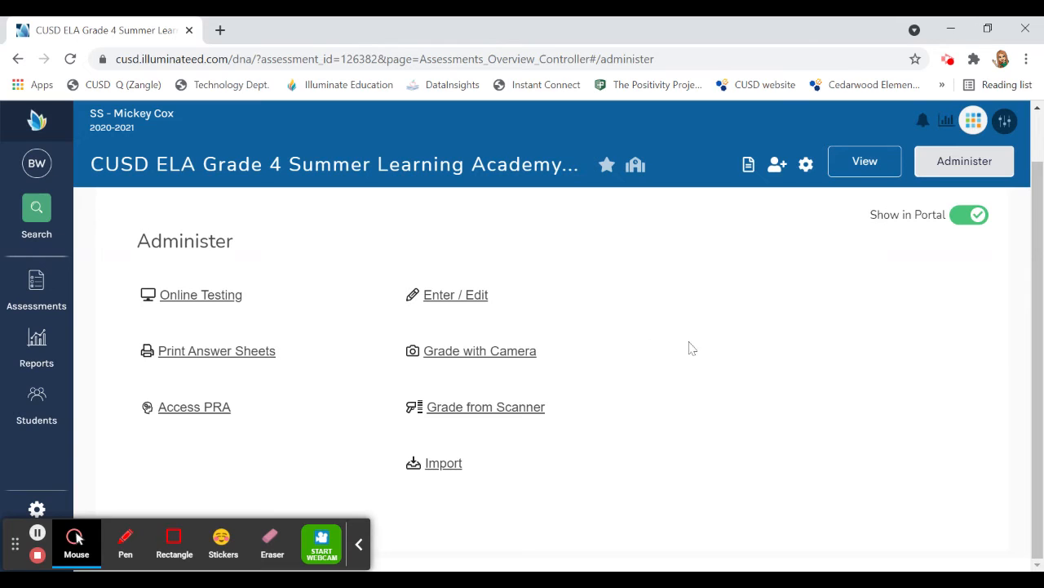
left_click(210, 303)
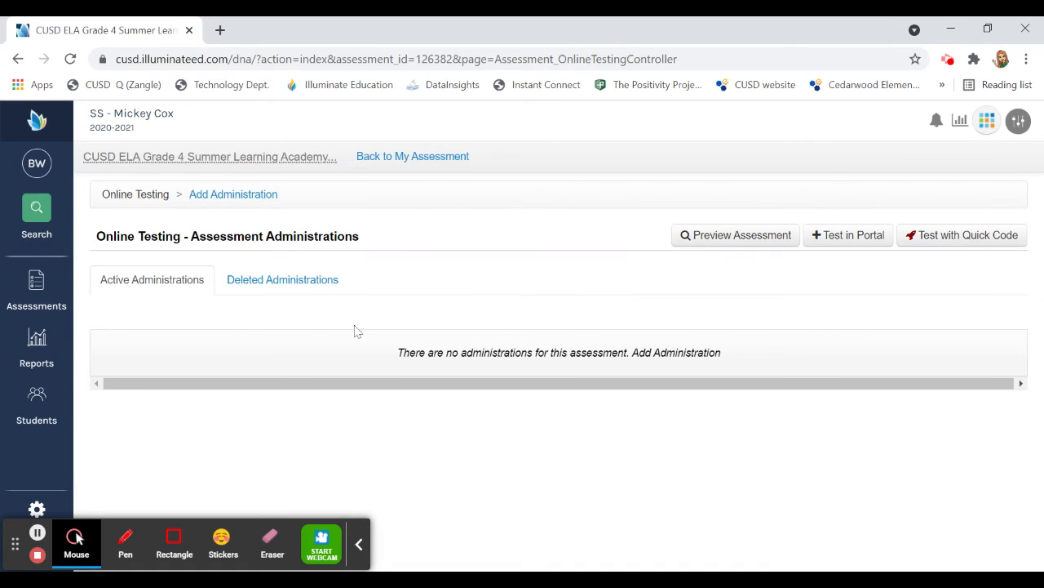
left_click(840, 245)
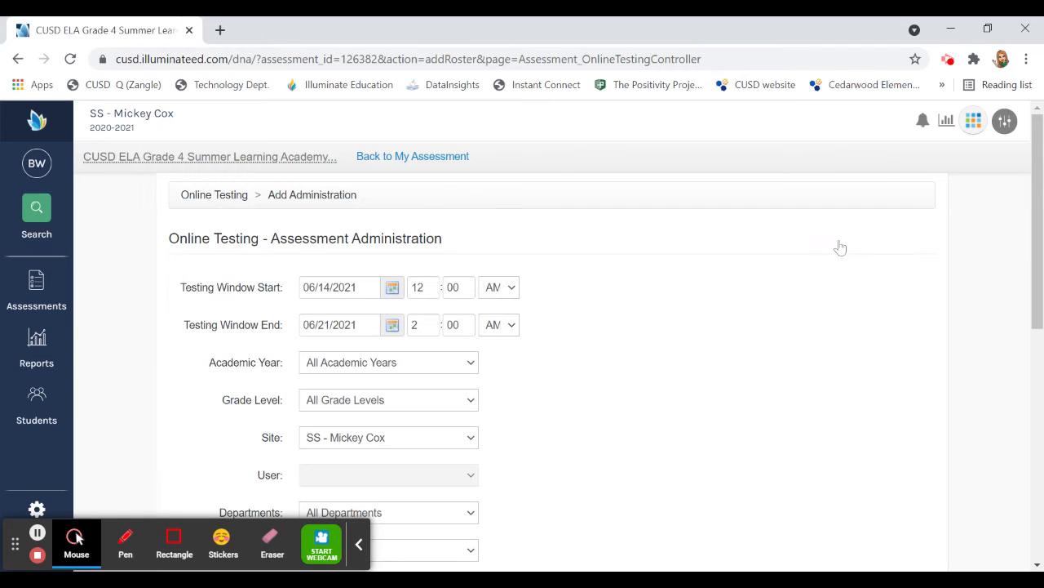
scroll(646, 288, "down", 1)
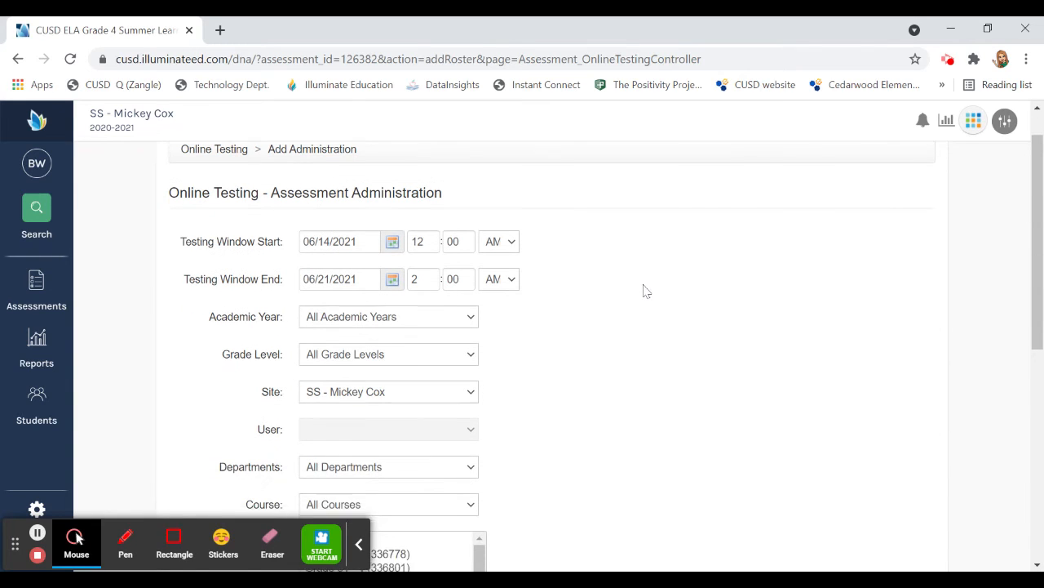
Open the date picker for the testing window end and close it without choosing a new date.
scroll(646, 292, "down", 1)
scroll(646, 293, "up", 1)
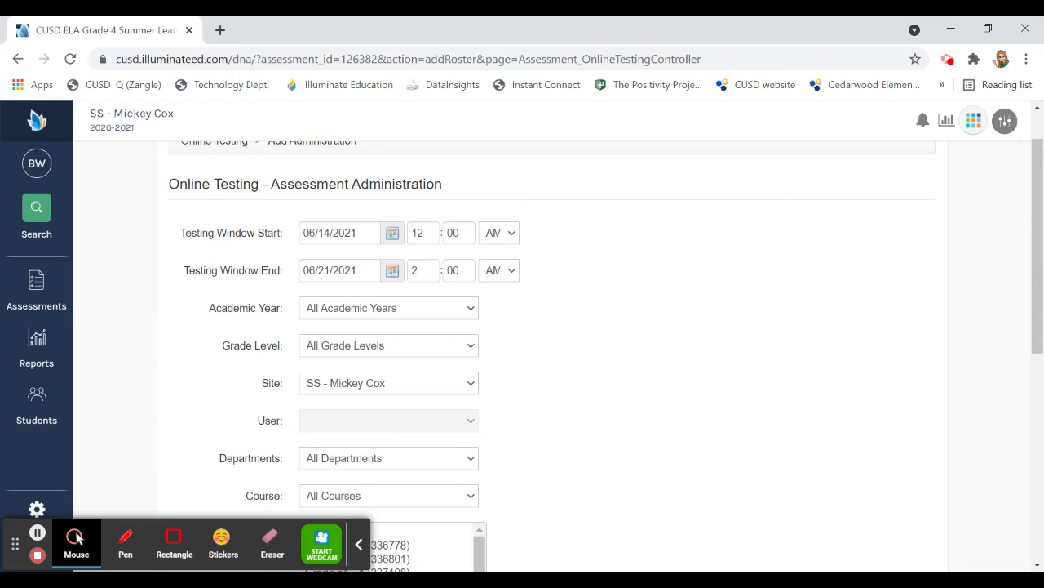
left_click(393, 276)
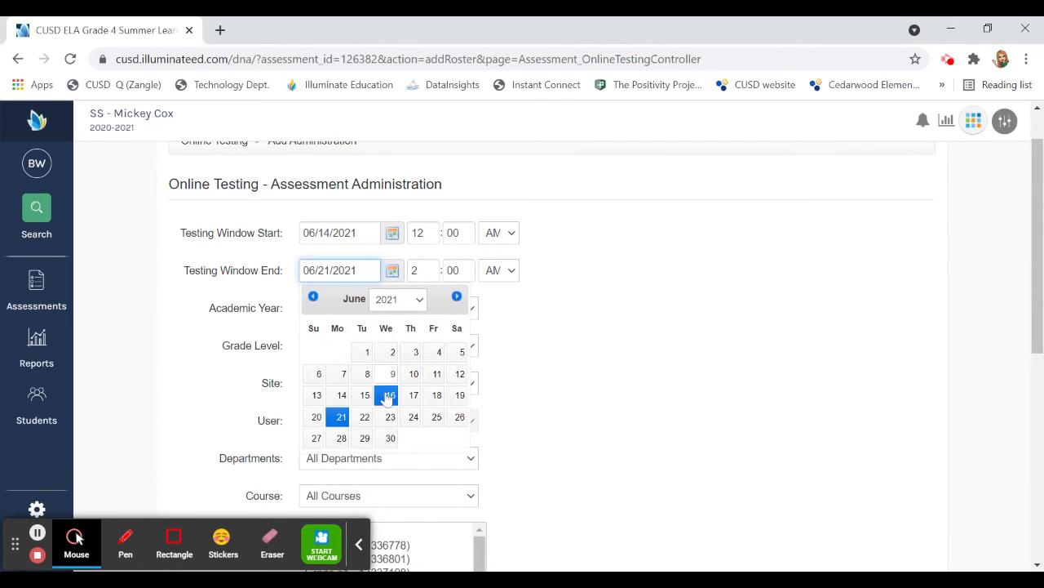
left_click(571, 330)
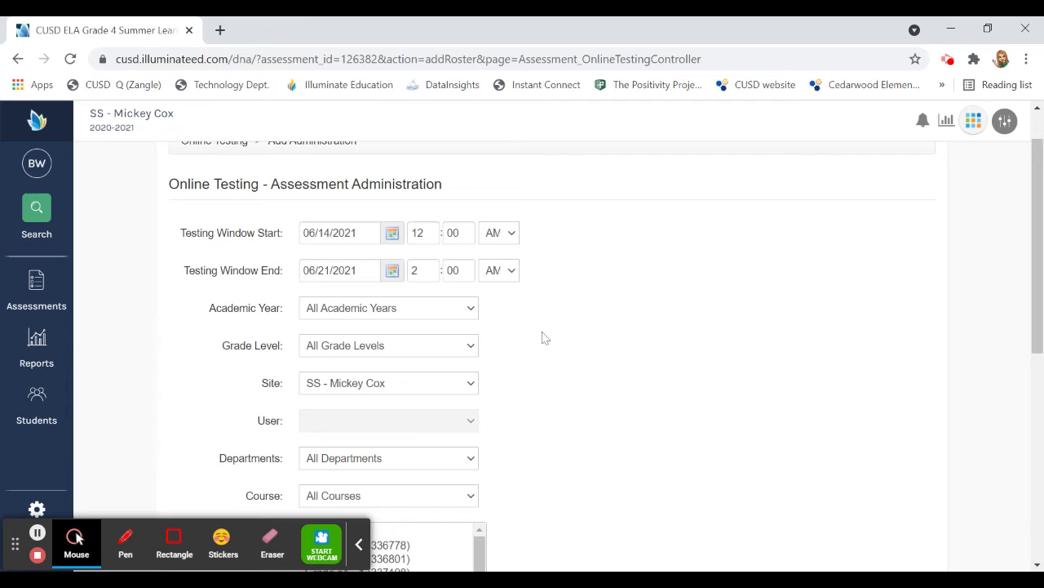
Set the administration's grade level to 4th Grade.
scroll(537, 330, "down", 1)
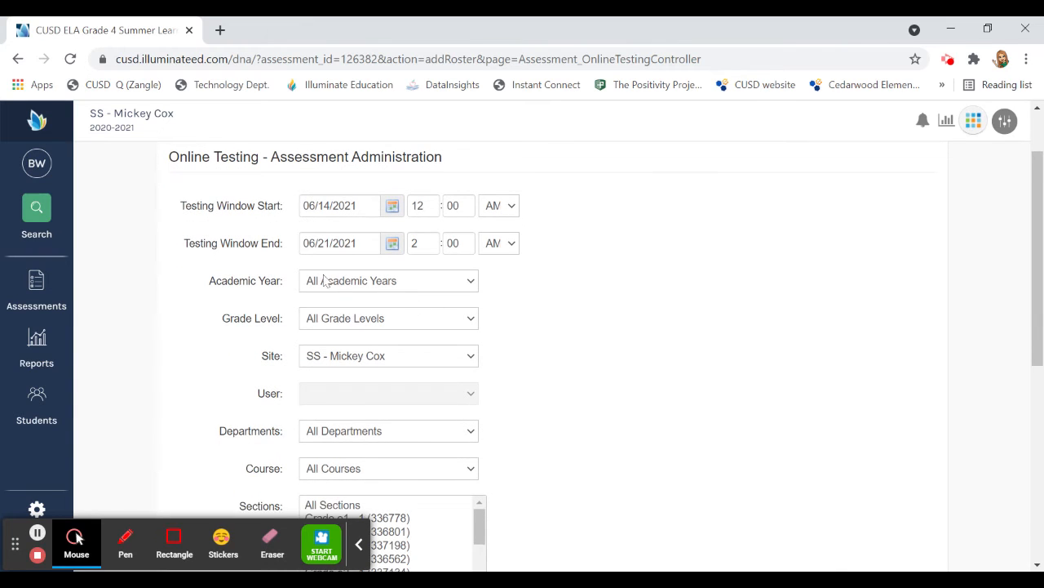
scroll(485, 345, "down", 2)
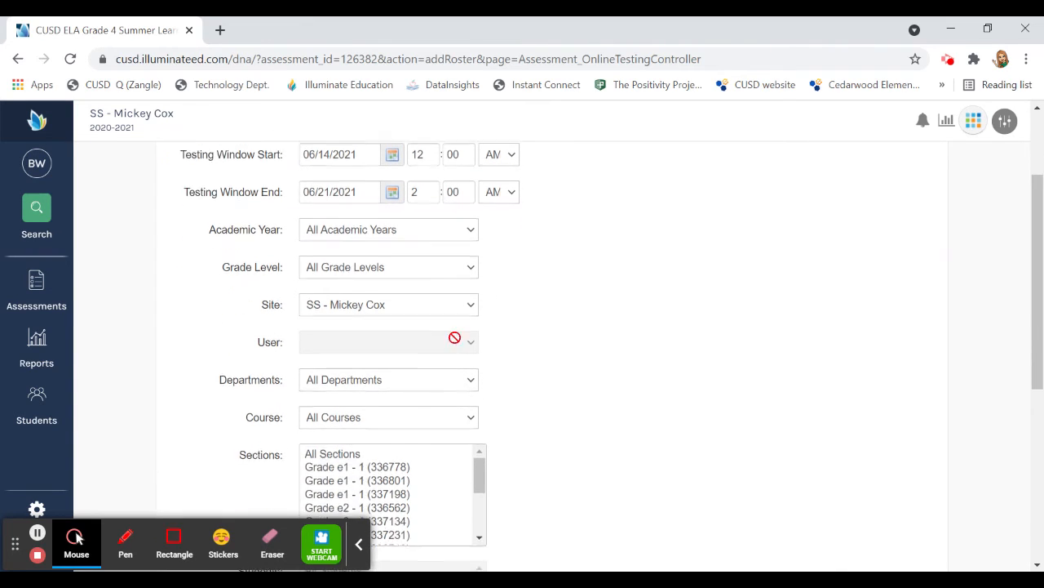
left_click(365, 272)
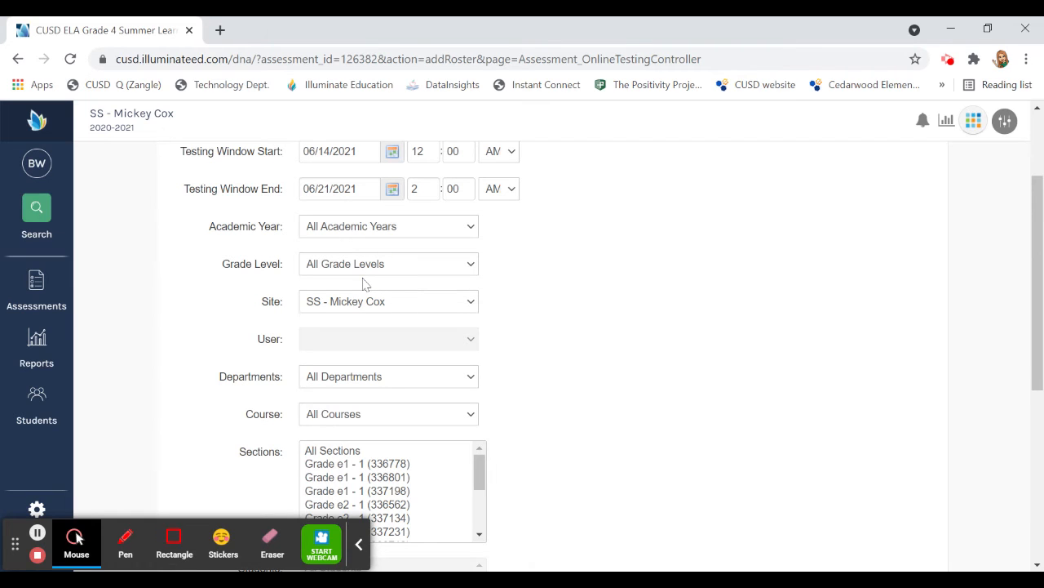
left_click(367, 359)
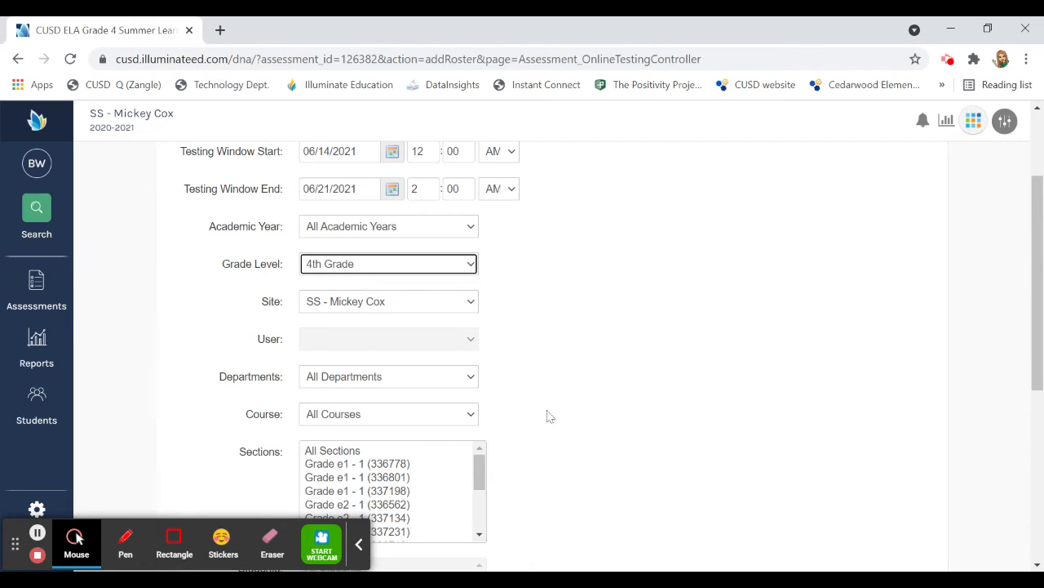
Try each of the two Grade e4 - 1 sections, finishing with section 336378 selected.
scroll(544, 373, "down", 3)
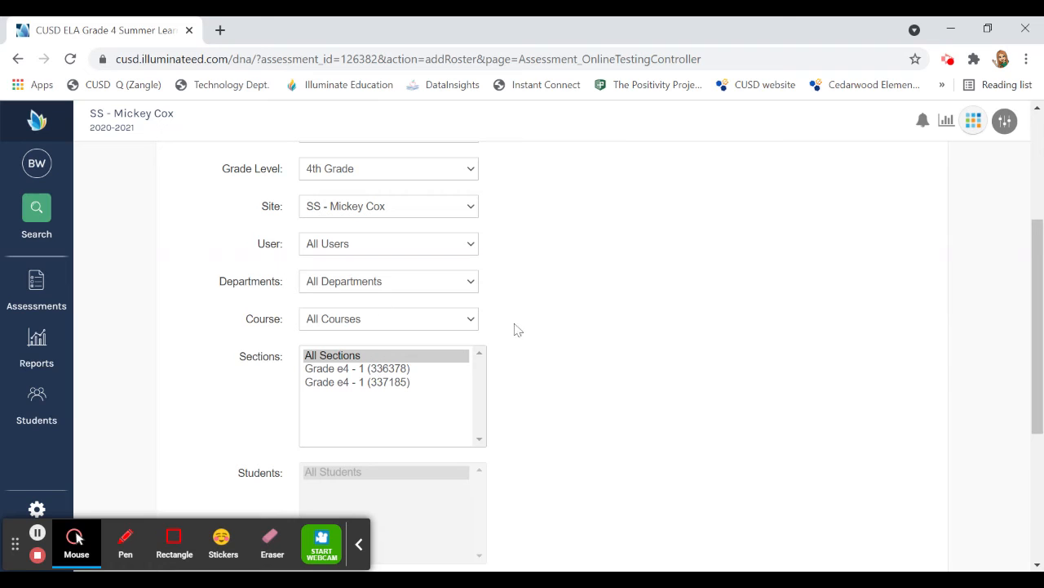
scroll(517, 328, "down", 1)
left_click(388, 356)
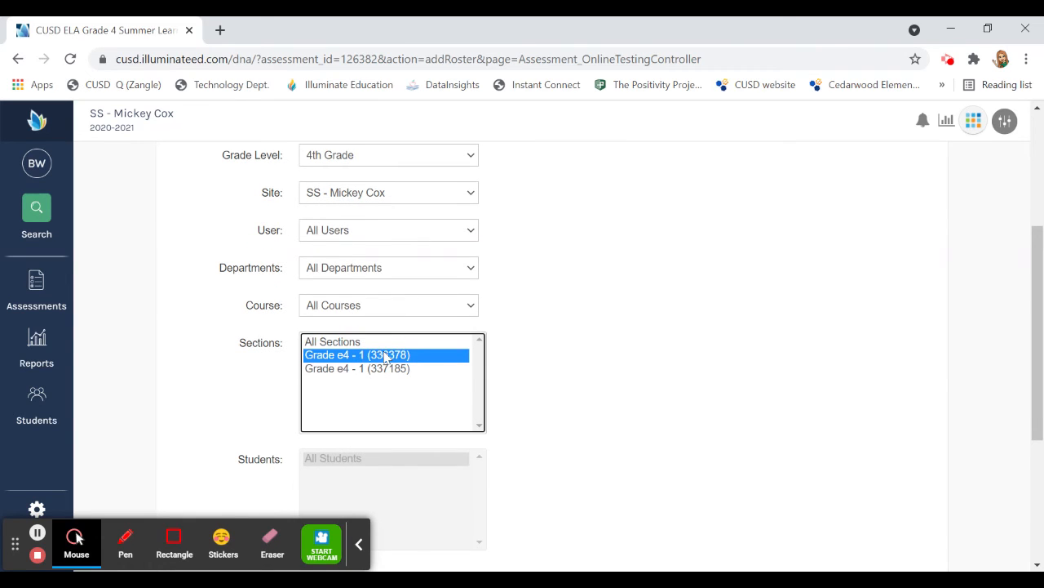
scroll(553, 354, "down", 2)
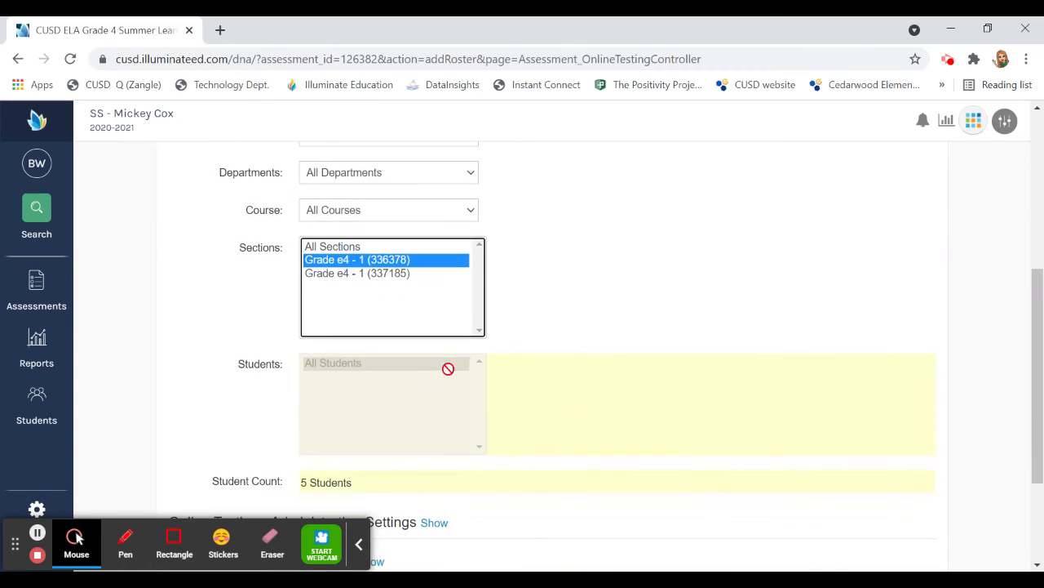
left_click(401, 276)
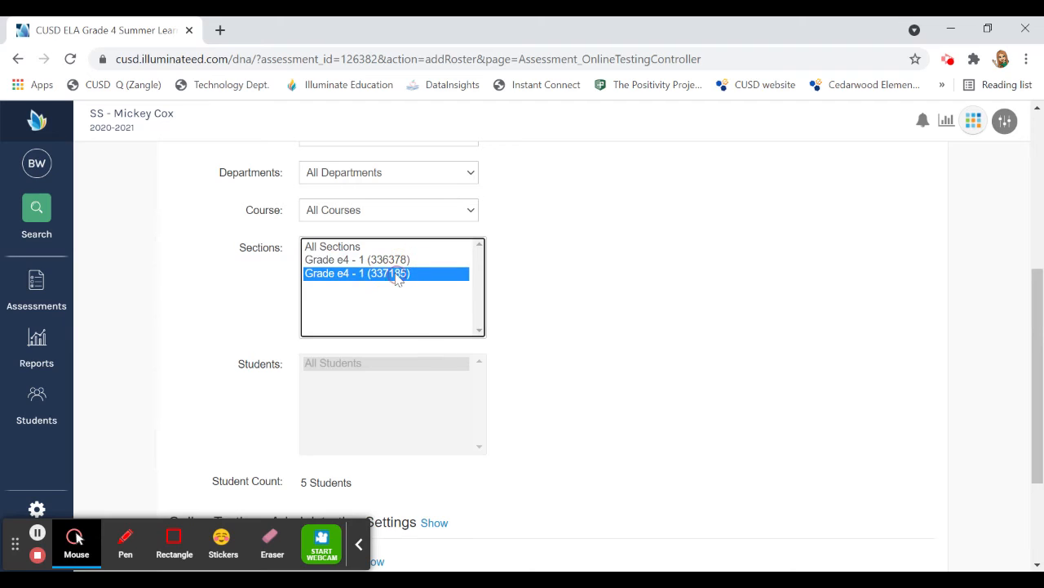
left_click(381, 260)
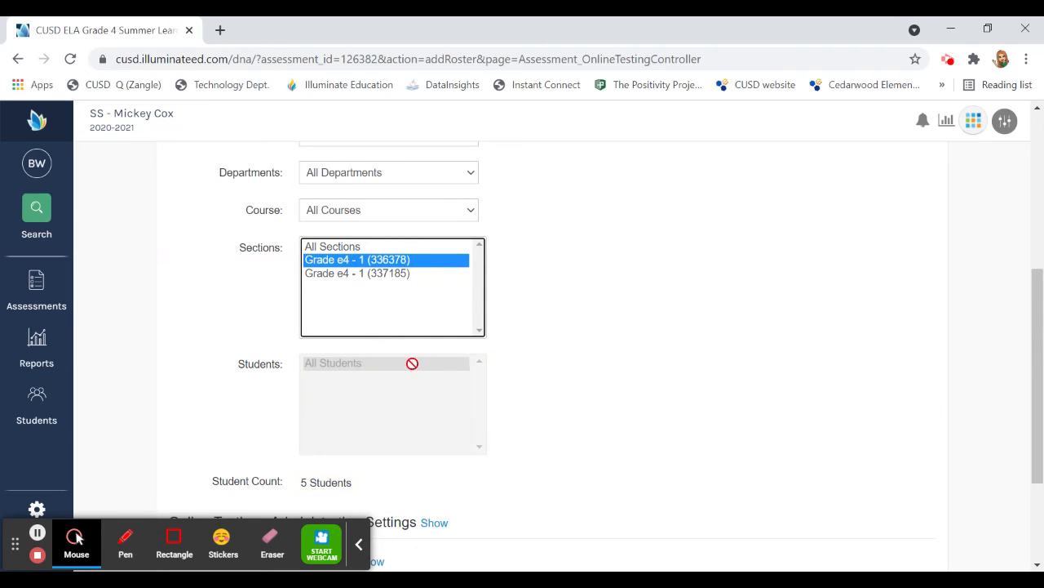
scroll(555, 322, "up", 1)
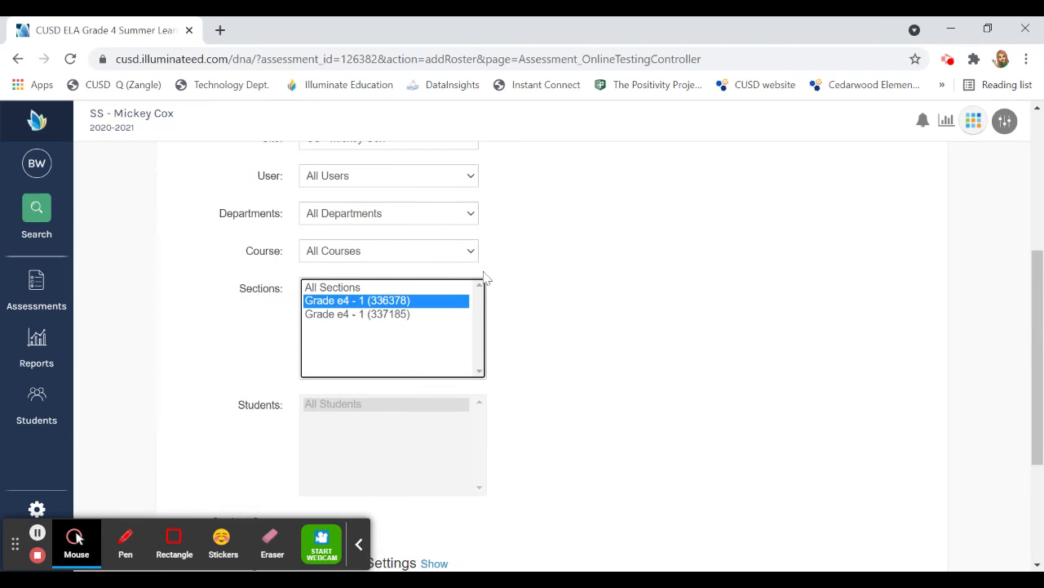
Restrict the administration to one teacher by choosing the teacher's name as the user.
left_click(449, 192)
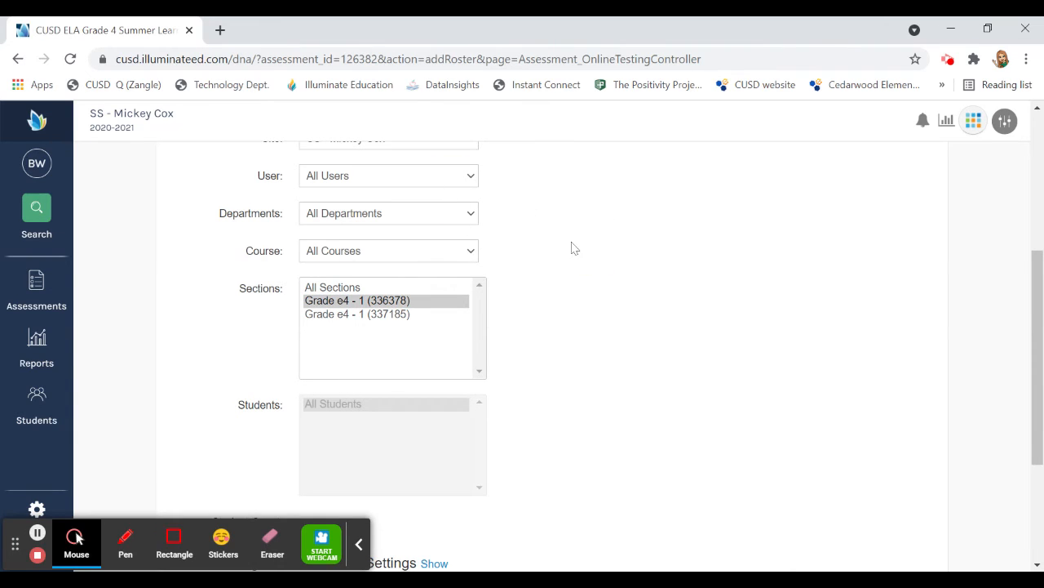
scroll(571, 249, "up", 1)
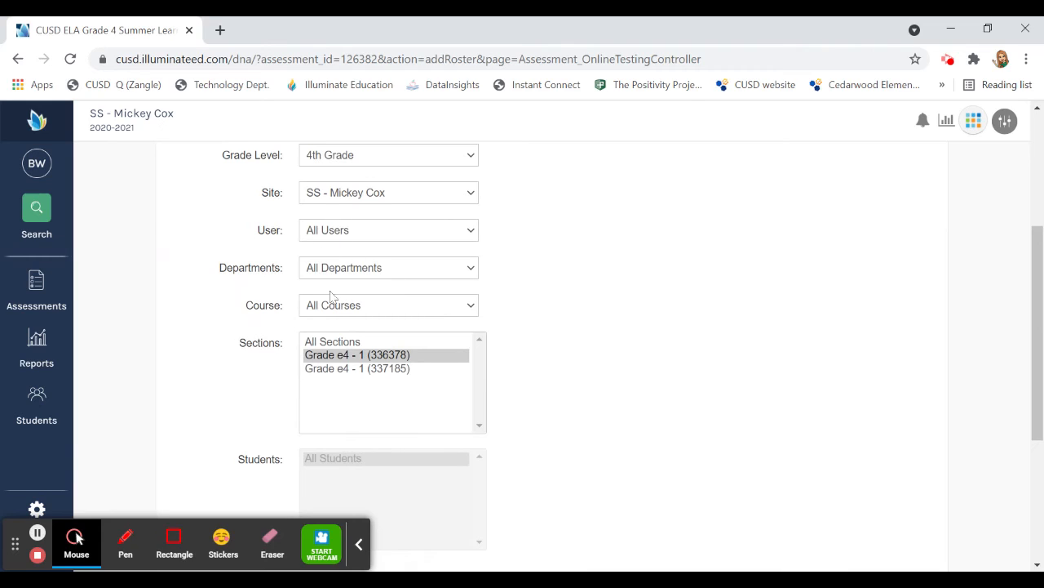
left_click(339, 231)
left_click(420, 294)
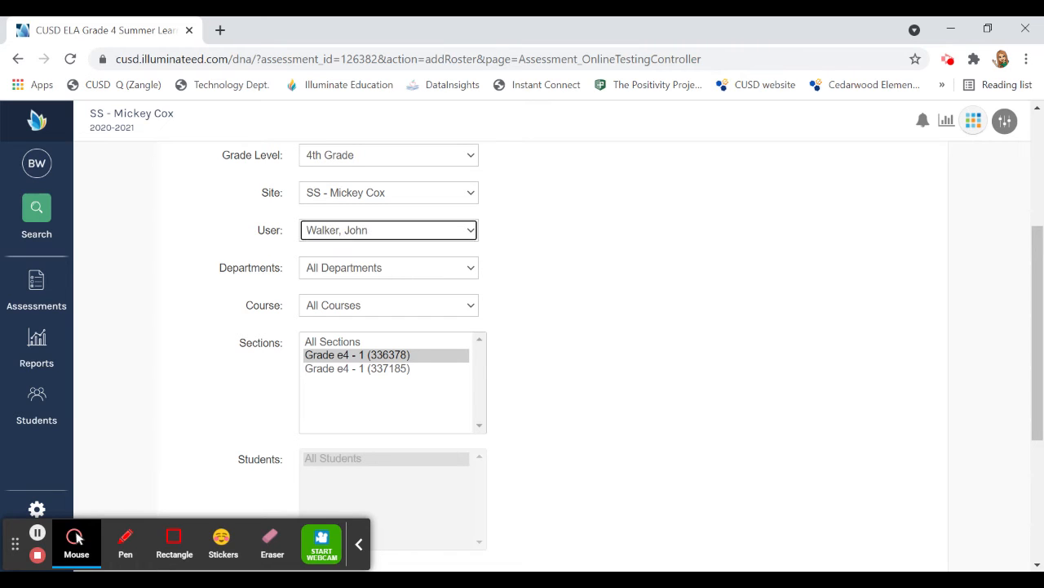
Try selecting the first three students individually, then set the student selection back to All Students.
scroll(567, 267, "down", 1)
scroll(567, 267, "down", 2)
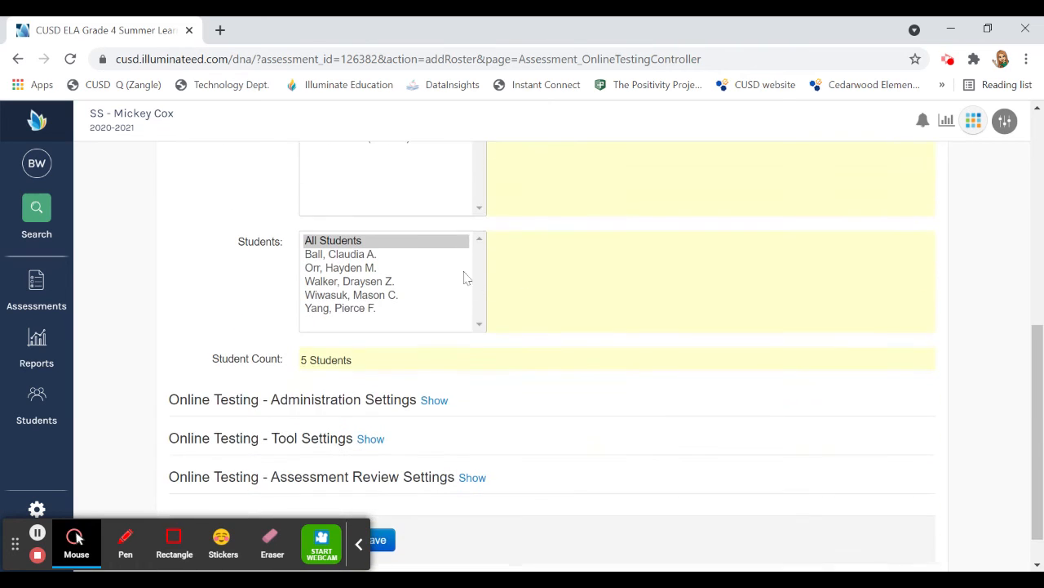
left_click(339, 255)
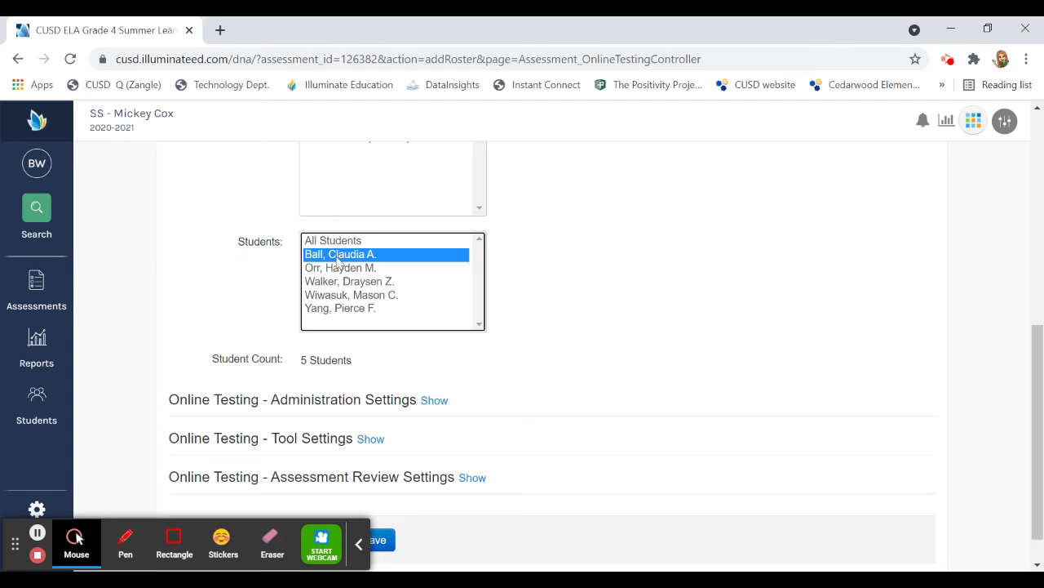
left_click(340, 268)
left_click(341, 281)
left_click(336, 241)
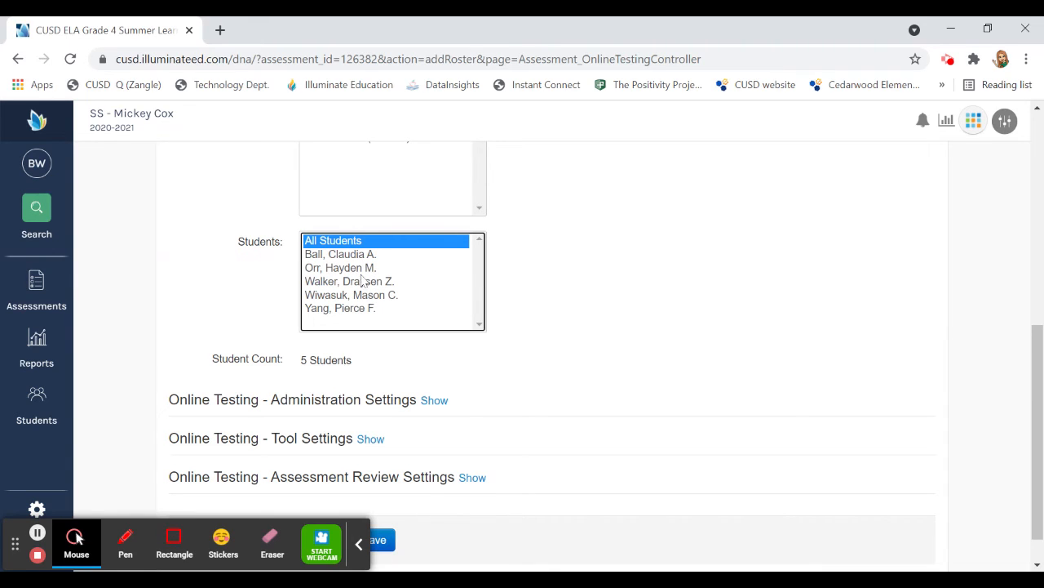
Review the chosen grade, site, user, section and student filters and save the portal administration.
scroll(513, 303, "up", 2)
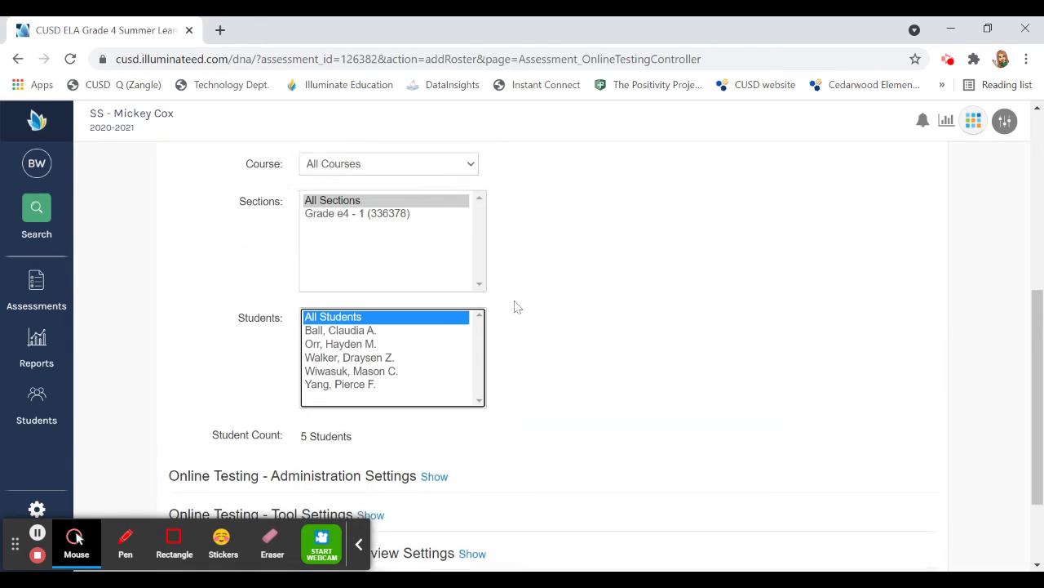
scroll(628, 268, "up", 2)
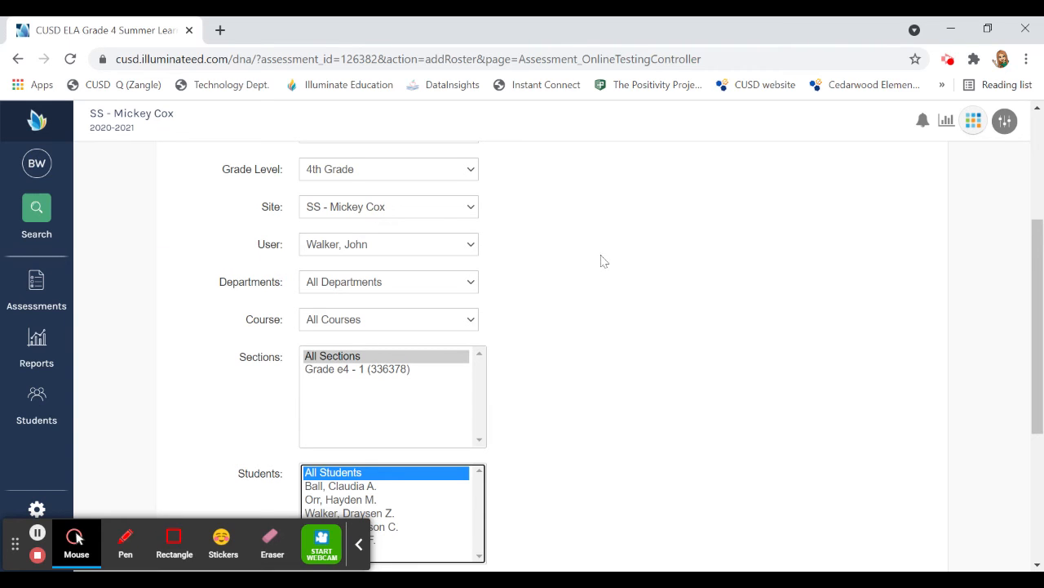
scroll(601, 261, "down", 3)
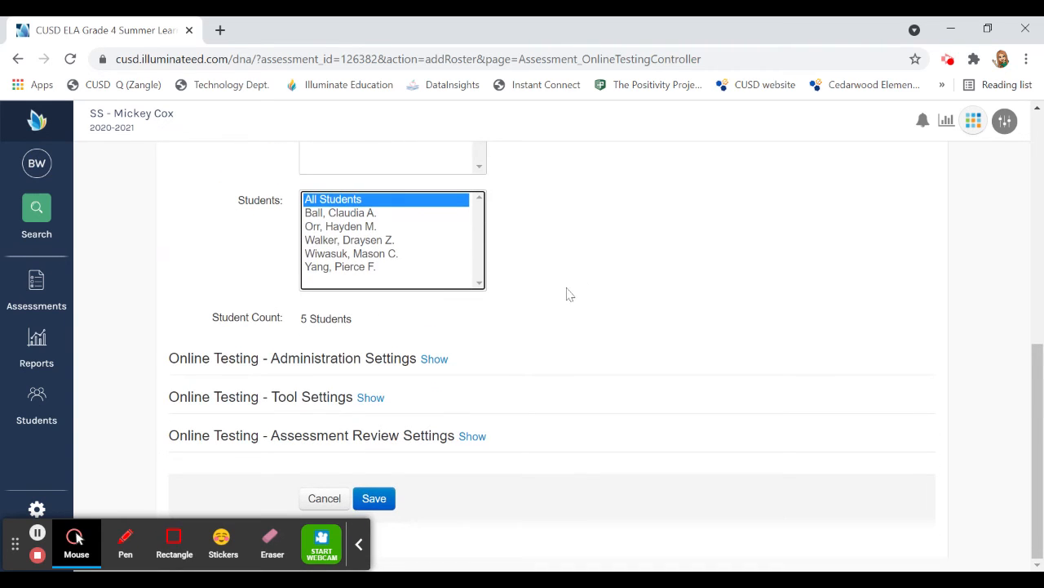
left_click(375, 499)
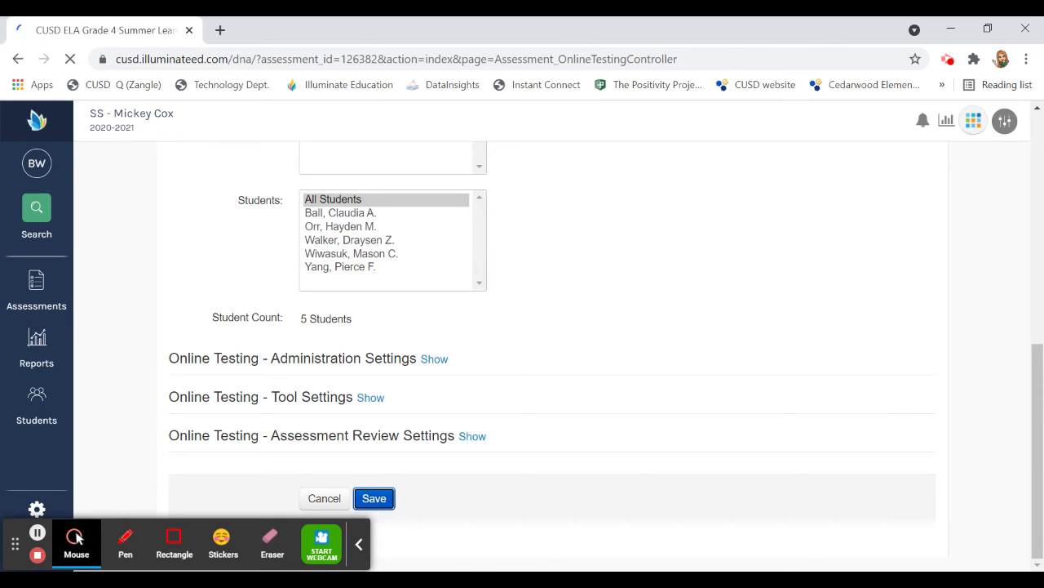
View the list of students assigned to the saved administration and return to the administrations overview.
scroll(443, 470, "down", 1)
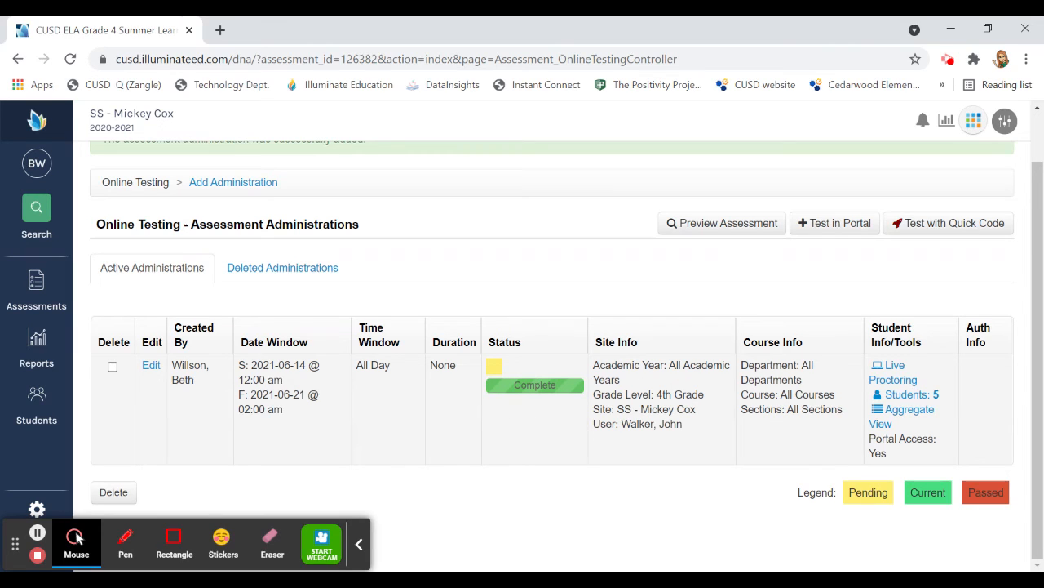
left_click(910, 395)
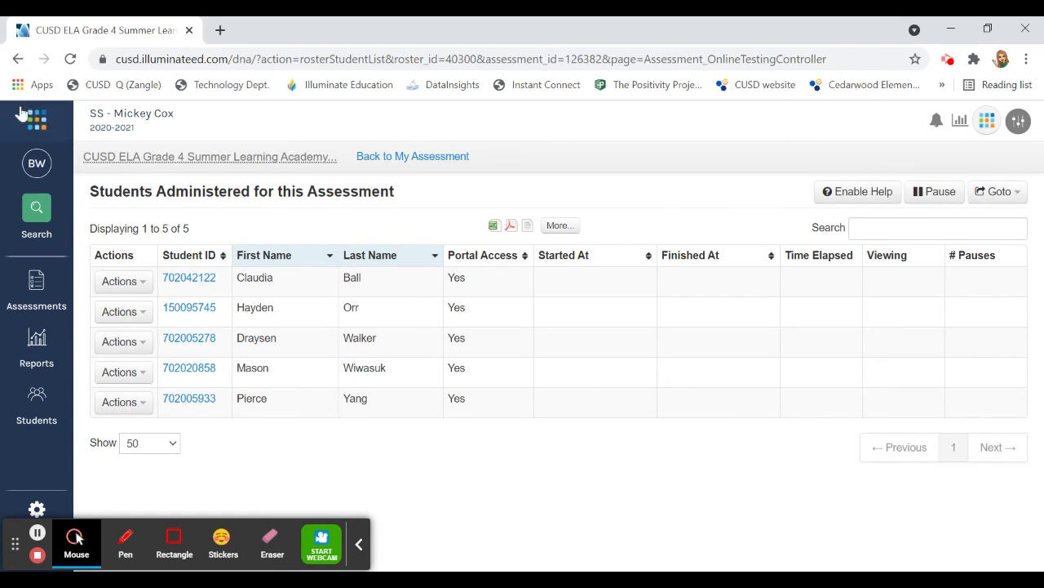
left_click(18, 58)
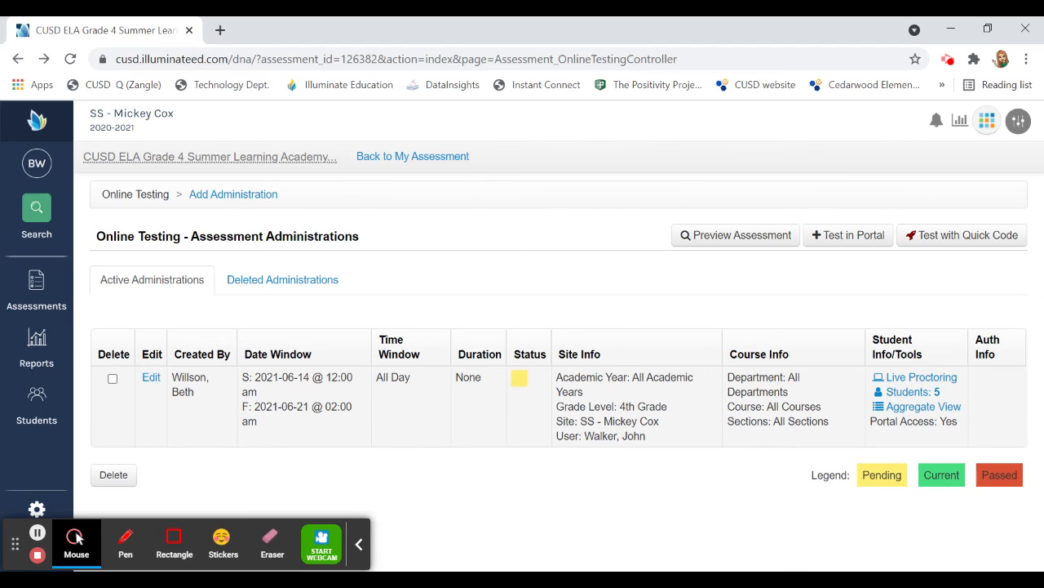
Open the saved administration for editing, review its testing window, filters and students, and return to the overview without changes.
left_click(151, 378)
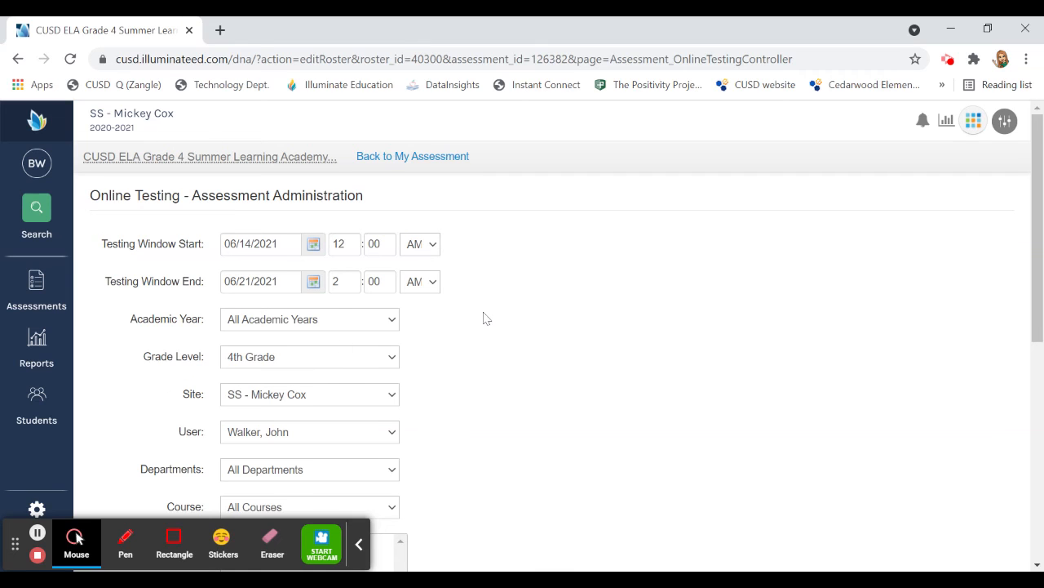
scroll(487, 318, "down", 1)
scroll(367, 296, "down", 1)
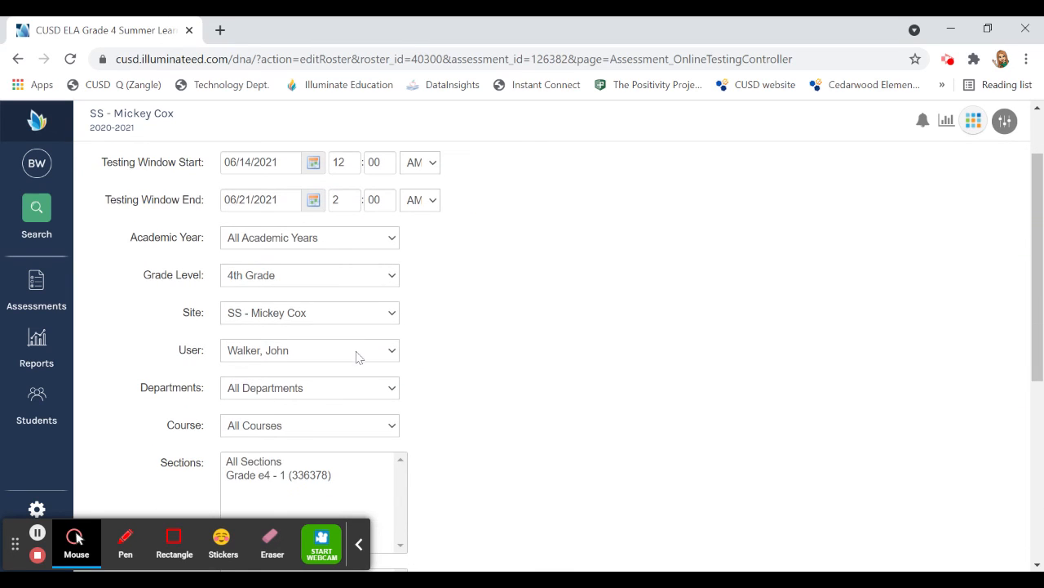
scroll(369, 357, "down", 2)
scroll(290, 367, "down", 3)
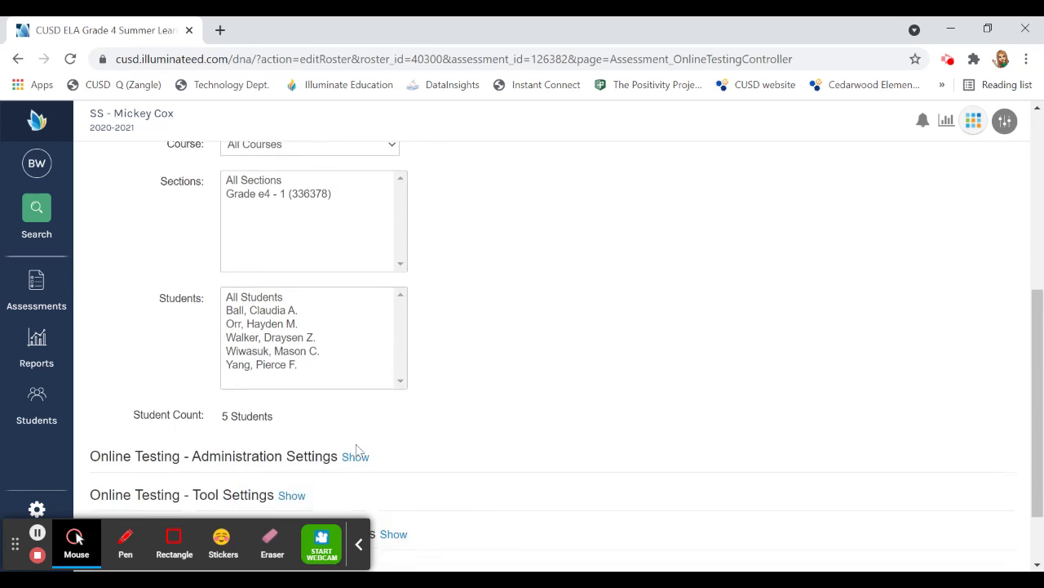
scroll(324, 467, "up", 6)
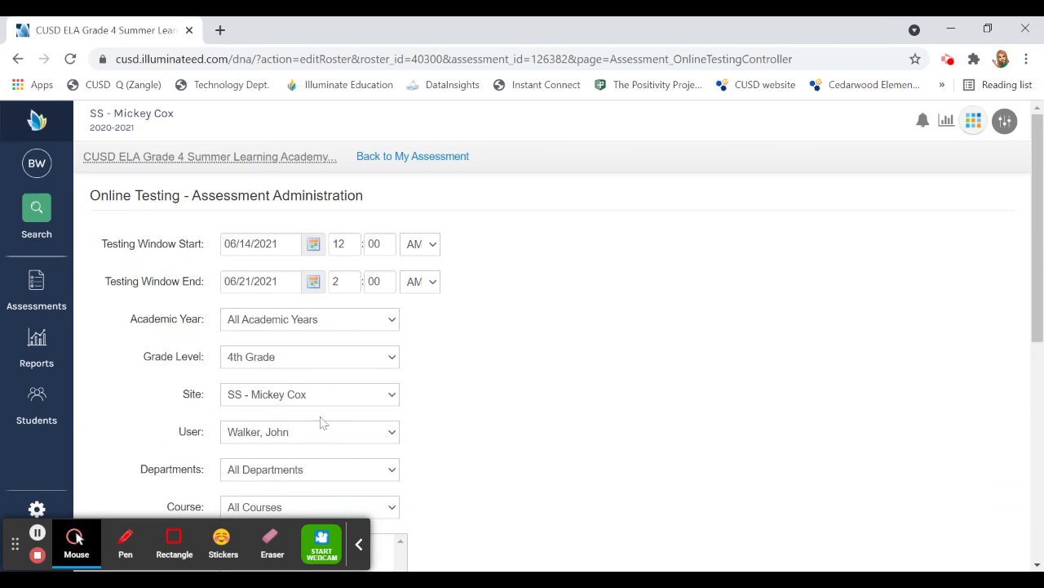
scroll(394, 267, "down", 6)
left_click(279, 512)
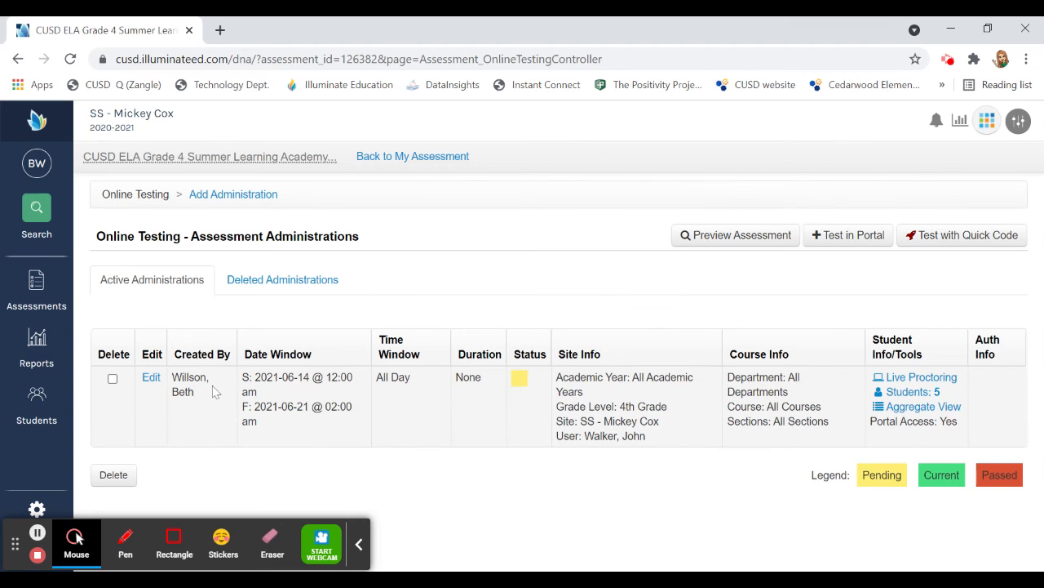
Delete the Grade 4 ELA portal administration, accepting the confirmation, and return to the home page.
left_click(113, 381)
left_click(118, 477)
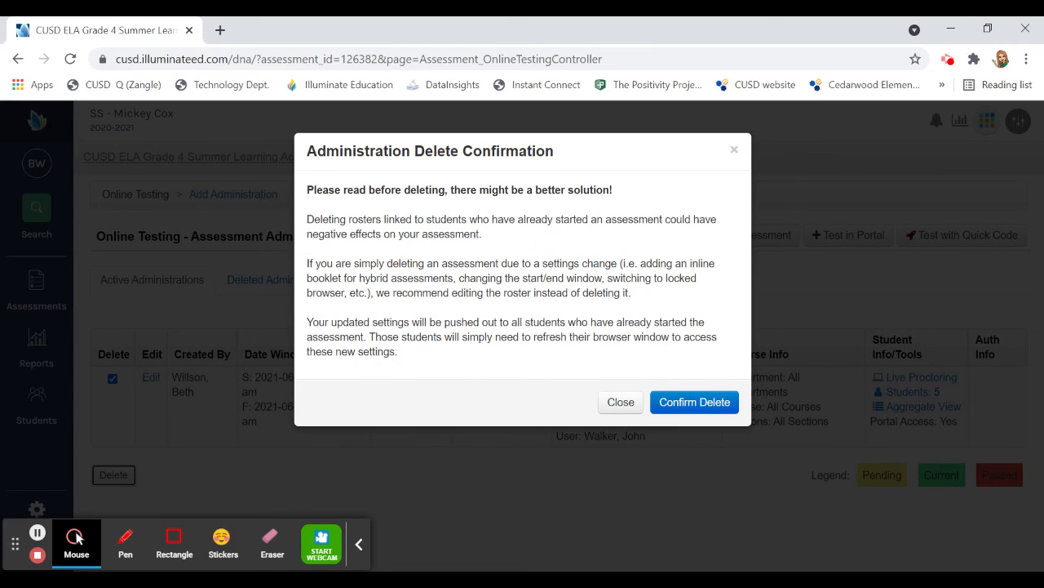
left_click(679, 403)
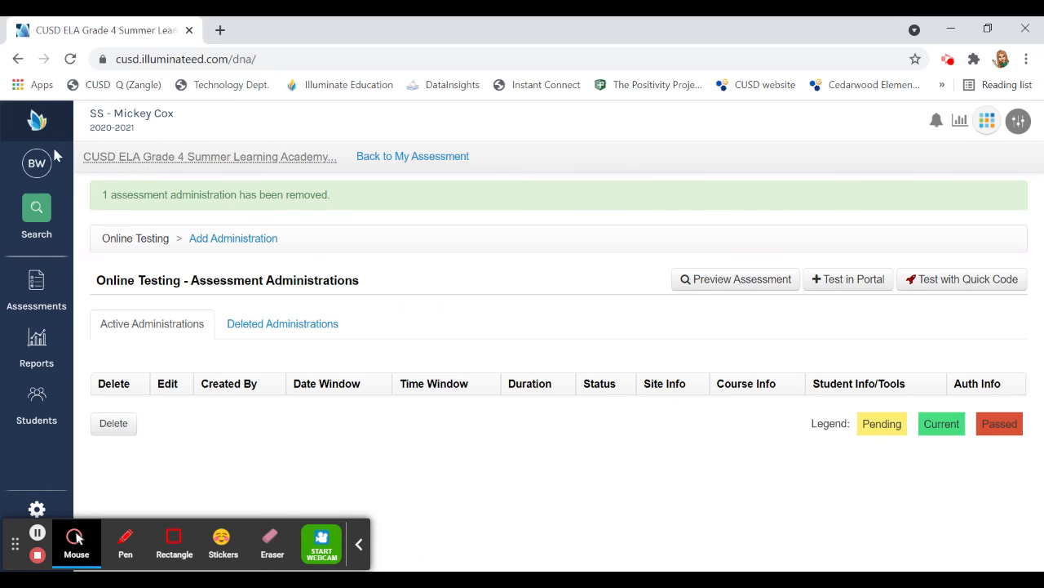
left_click(37, 120)
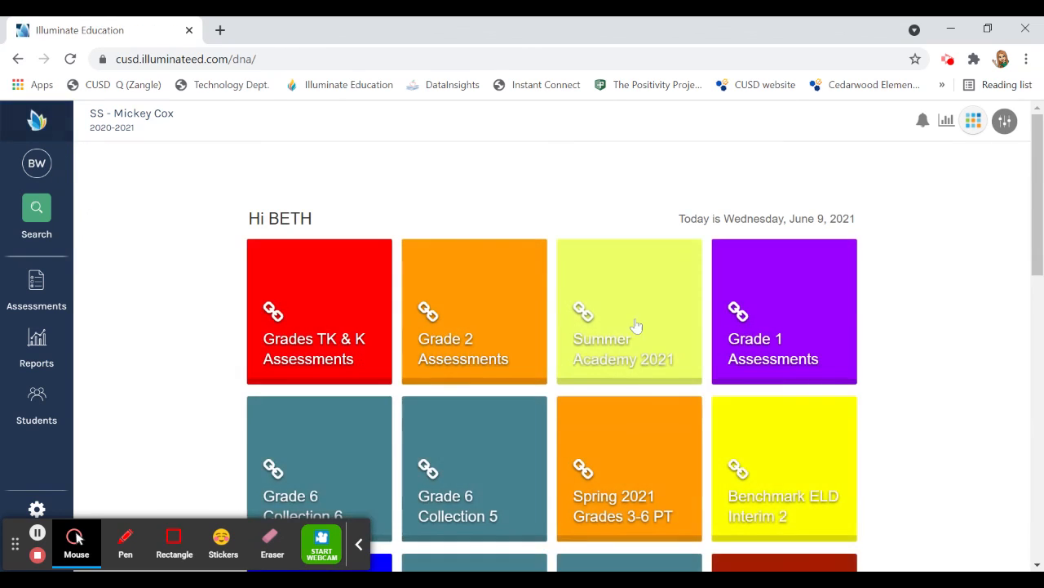